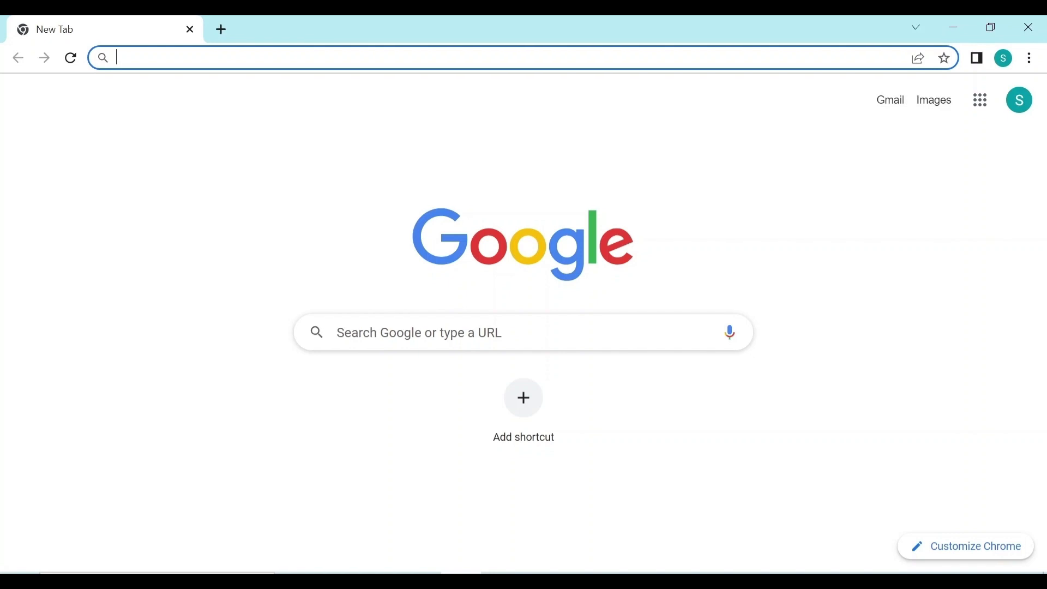
type("www.r")
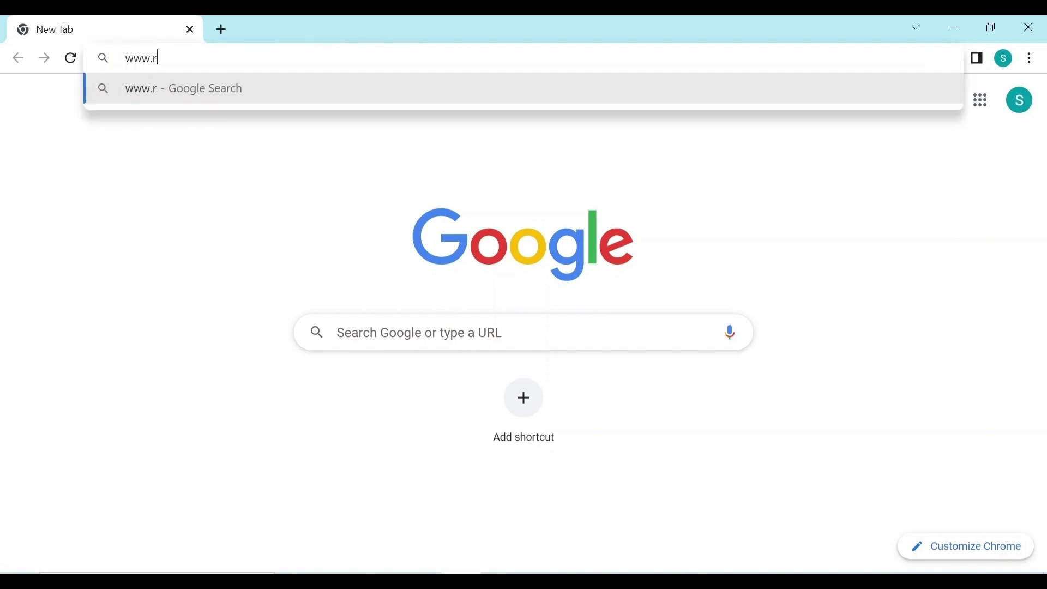
type("aspberry")
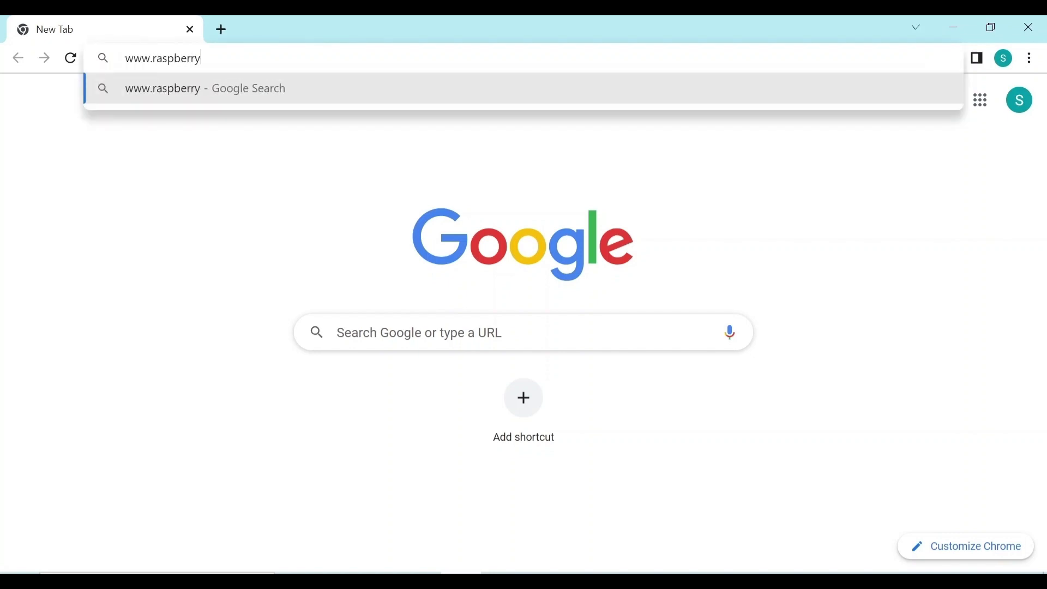
type("pi.com")
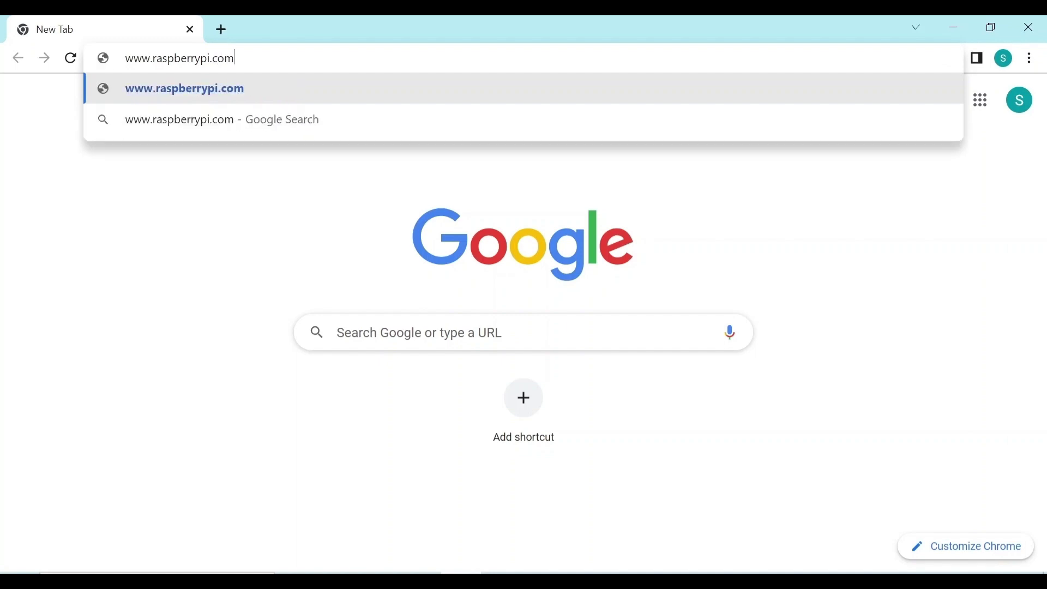
type("/soft")
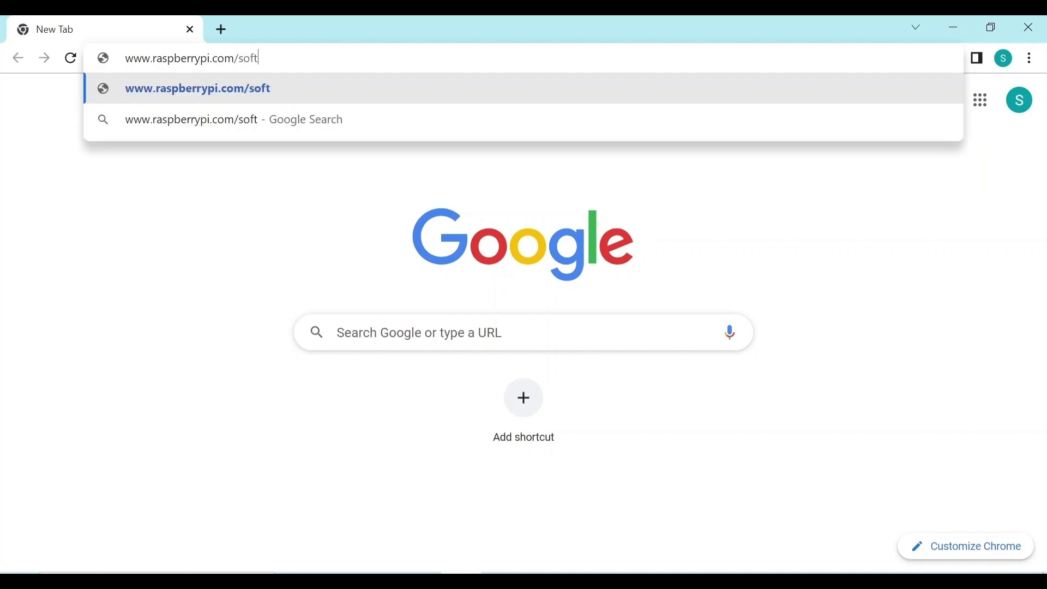
type("ware")
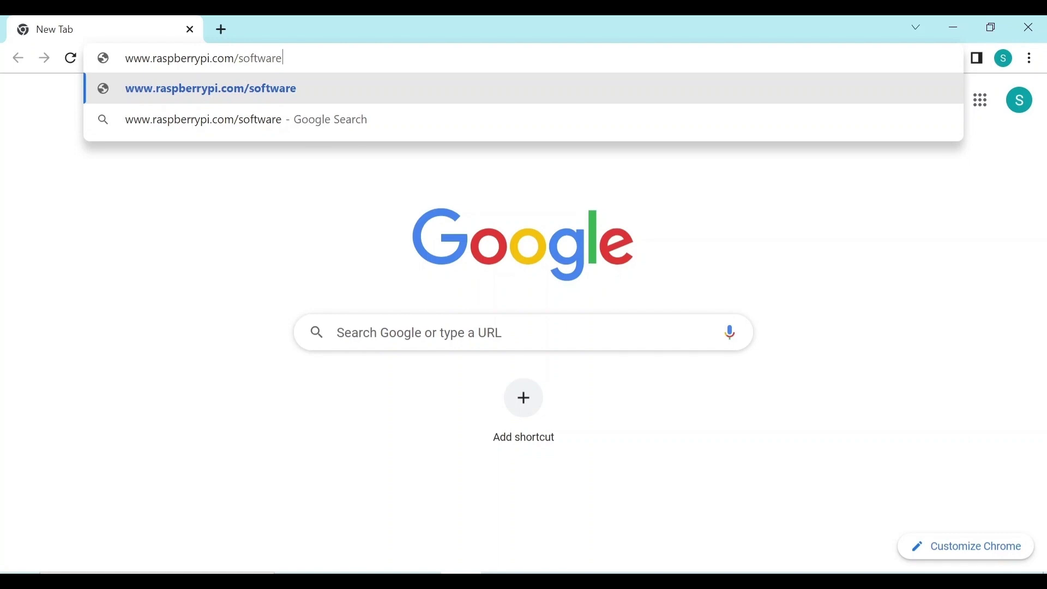
key("Return")
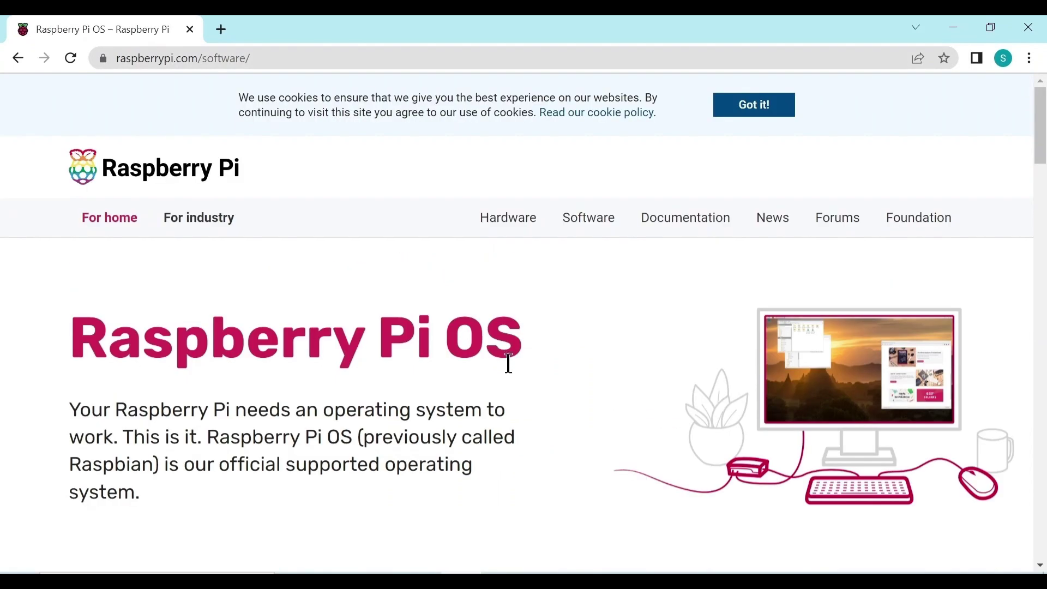
scroll(509, 362, "down", 6)
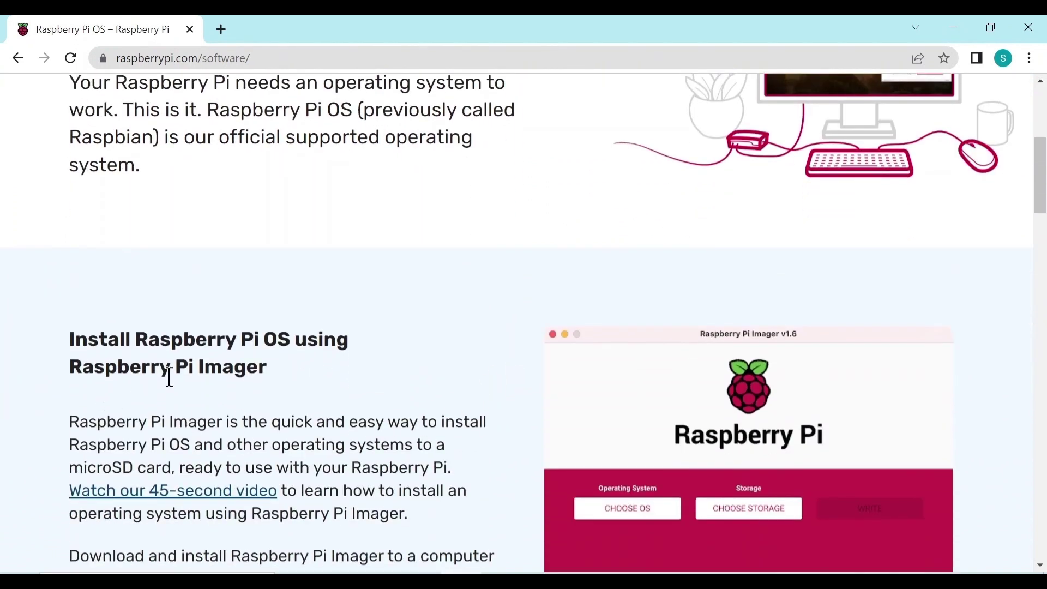
scroll(375, 330, "down", 2)
scroll(374, 326, "down", 3)
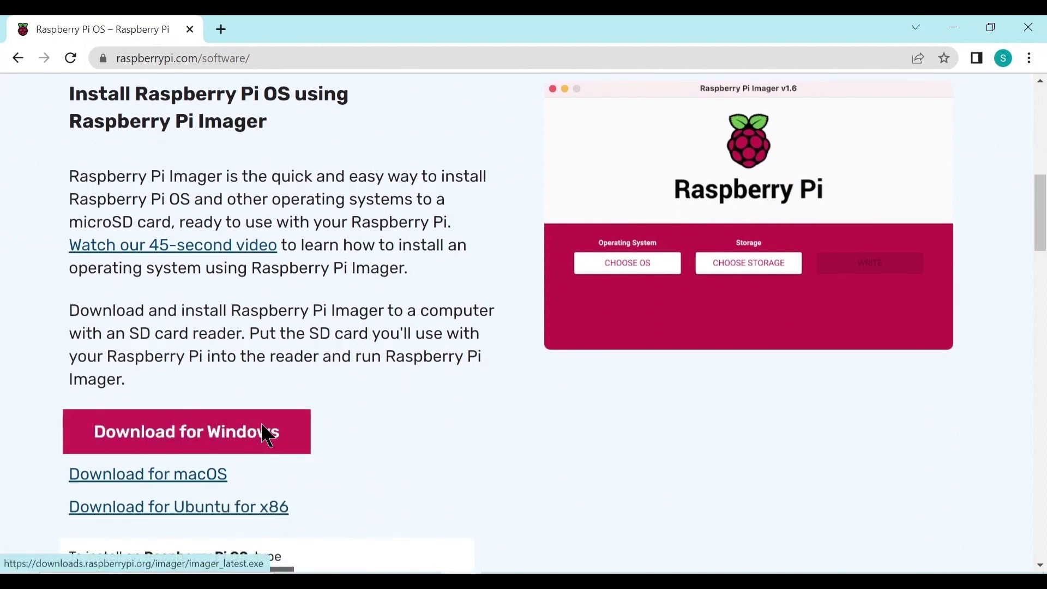
Download the imager_1.7.5.exe installer with the Download for Windows button.
left_click(281, 429)
left_click(173, 432)
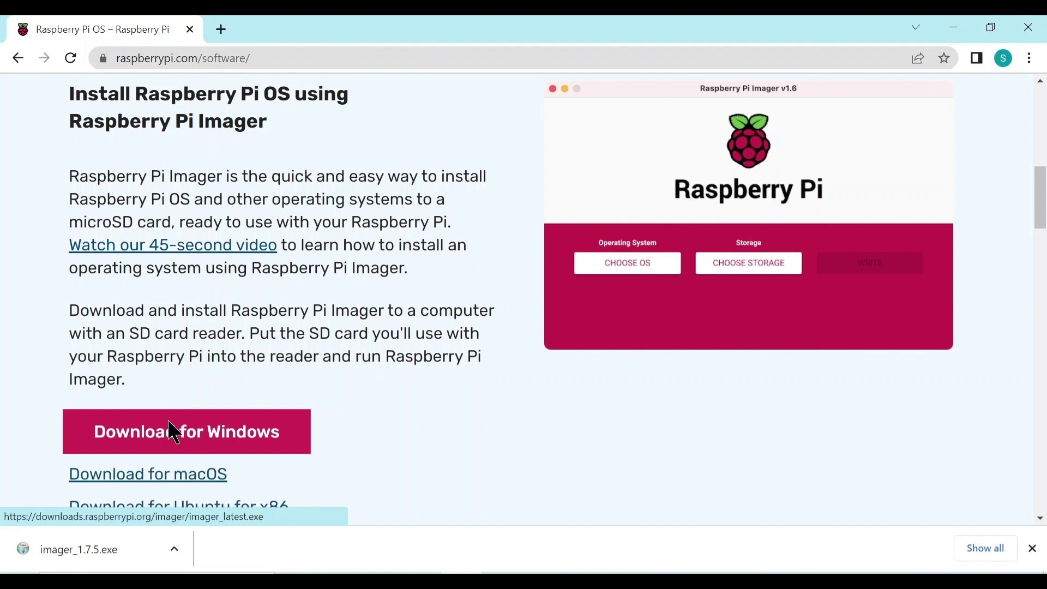
Run imager_1.7.5.exe, install Raspberry Pi Imager 1.7.5 and finish with it launching.
left_click(100, 548)
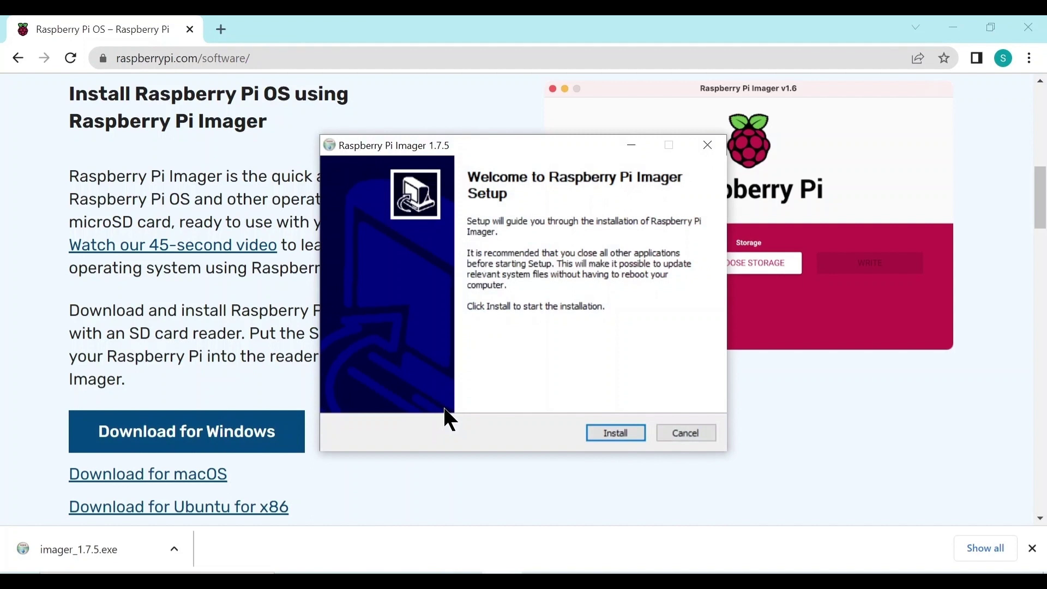
left_click(626, 434)
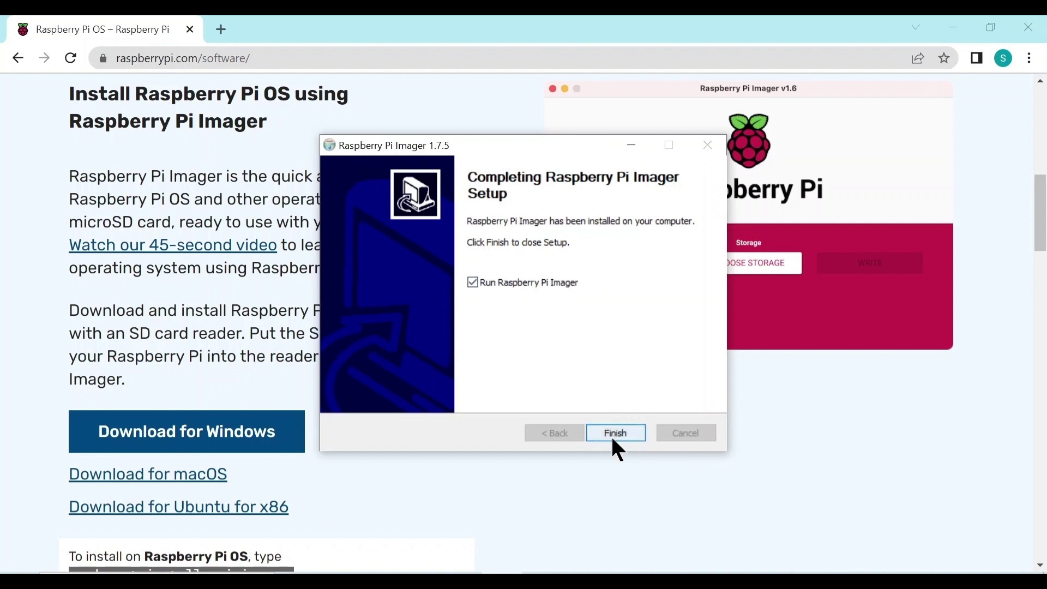
left_click(612, 436)
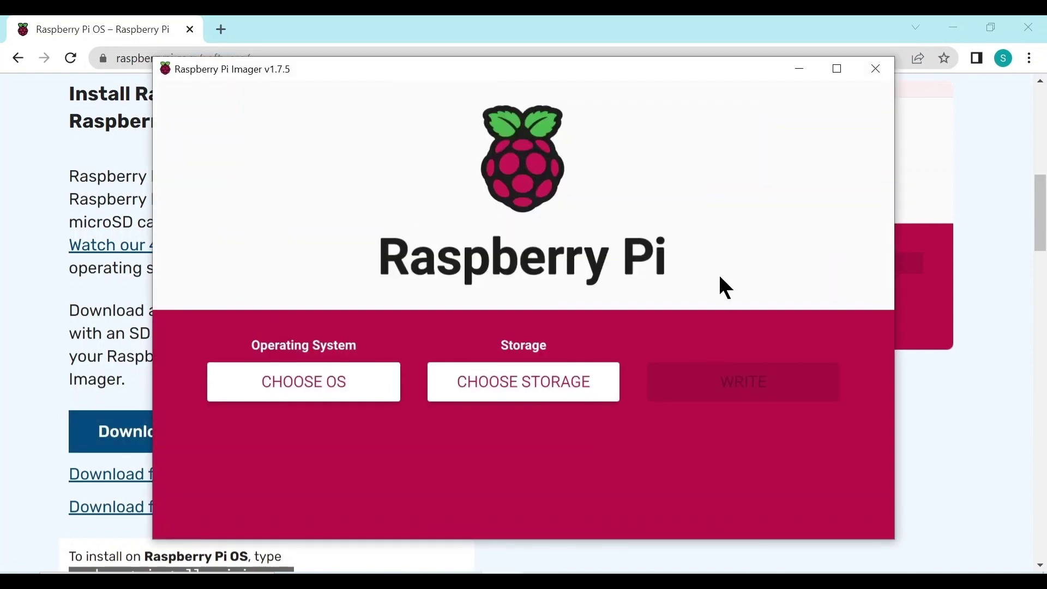
Pick Other specific-purpose OS > Home assistants > Home Assistant OS 10.2 (RPi 4/400).
left_click(312, 381)
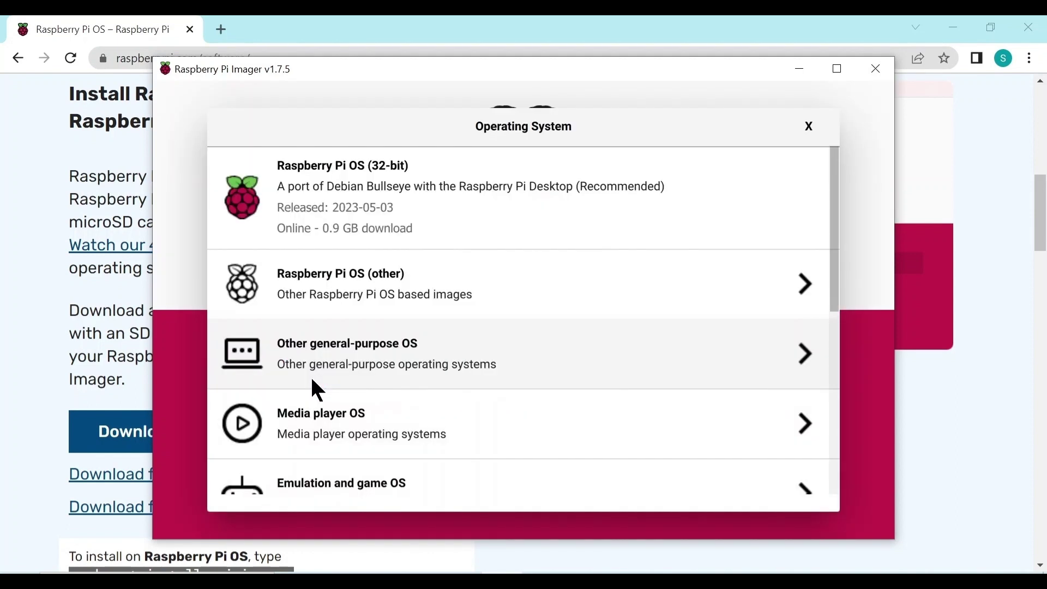
scroll(376, 283, "down", 5)
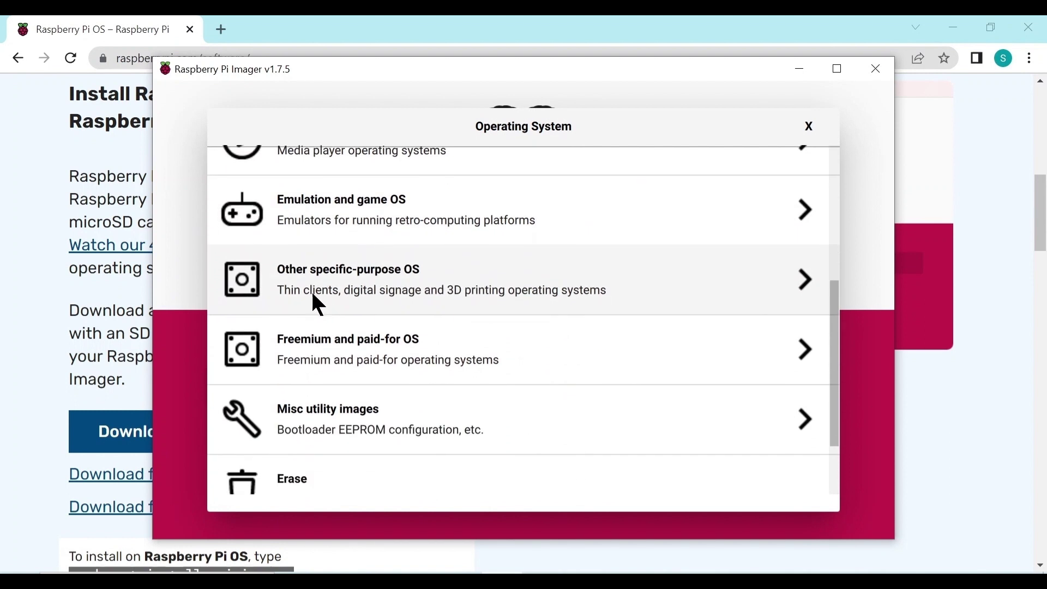
left_click(345, 273)
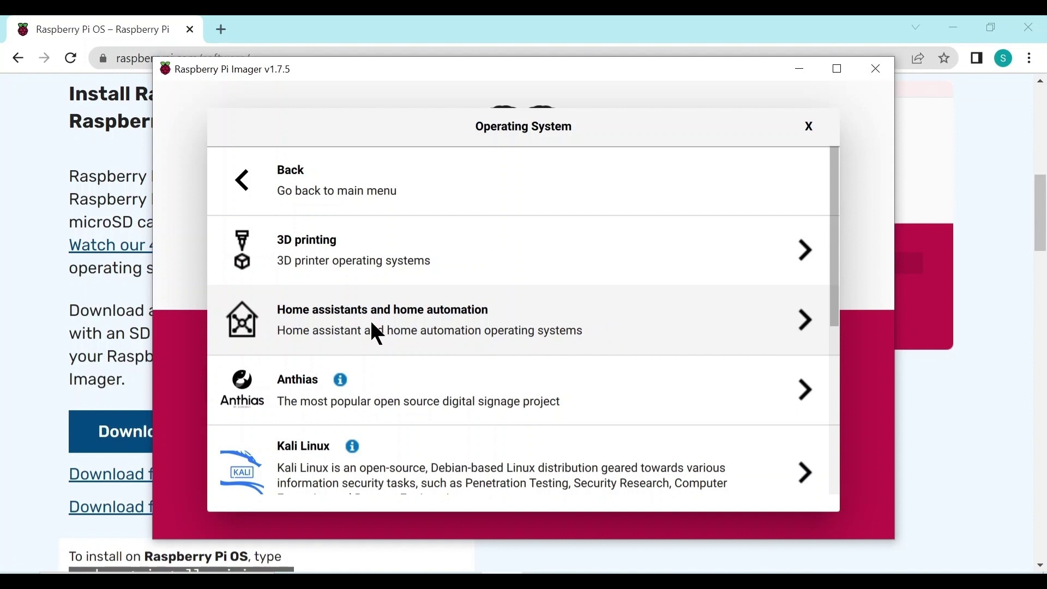
left_click(373, 325)
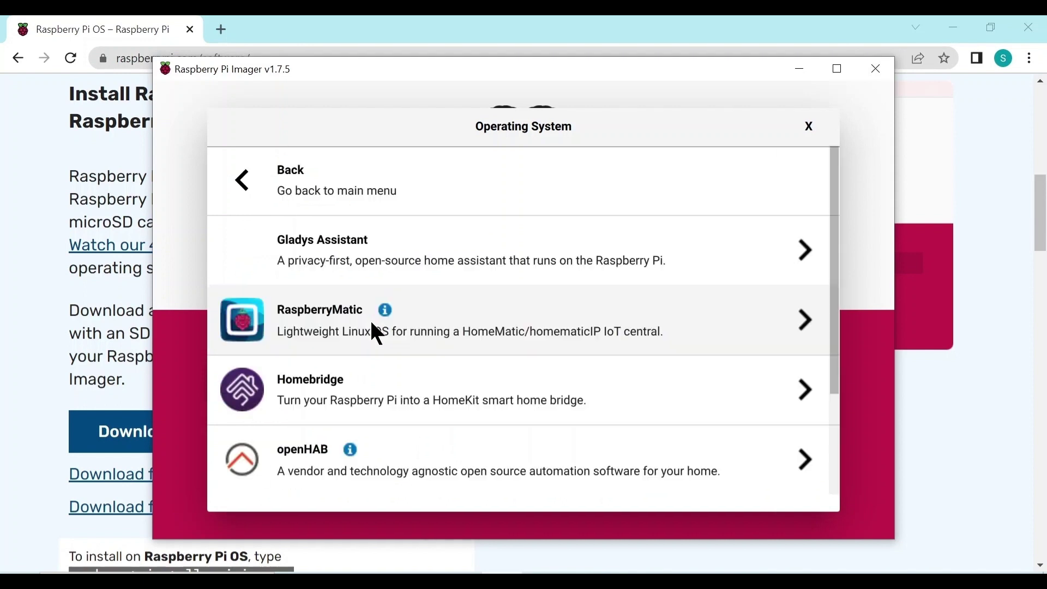
scroll(380, 264, "down", 3)
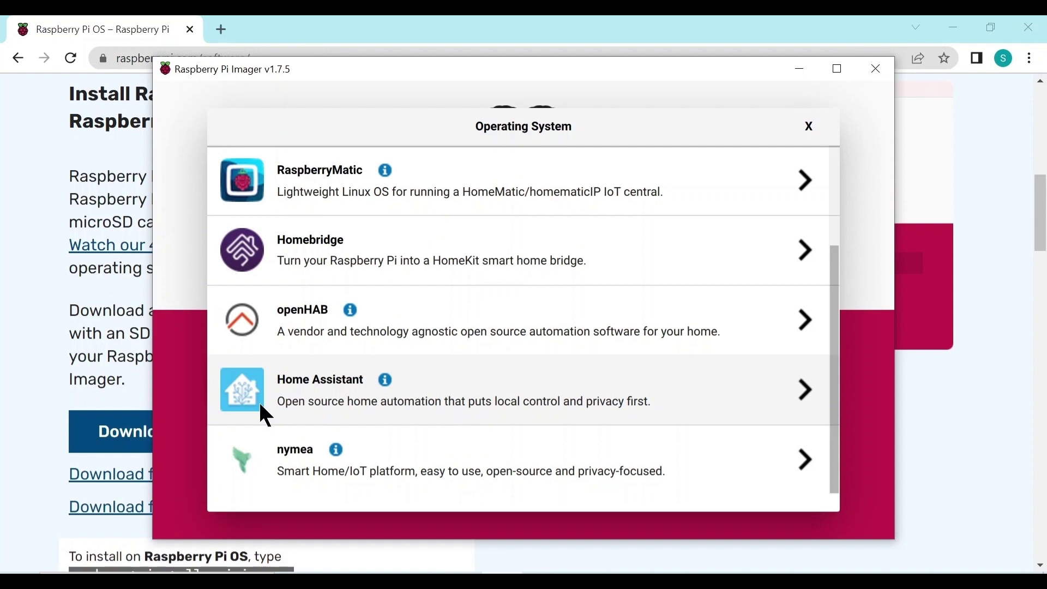
left_click(305, 380)
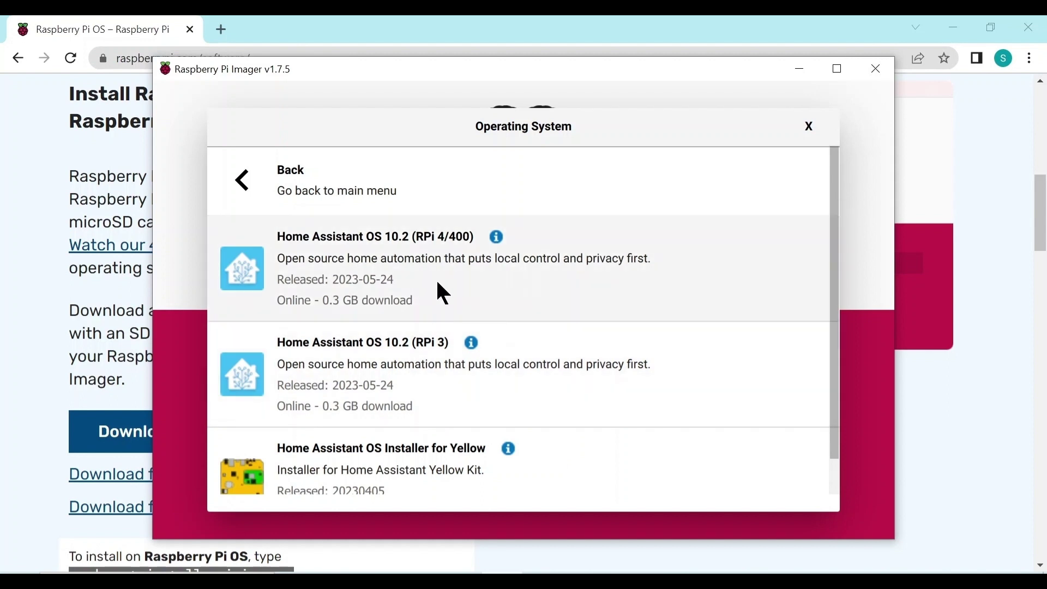
left_click(407, 256)
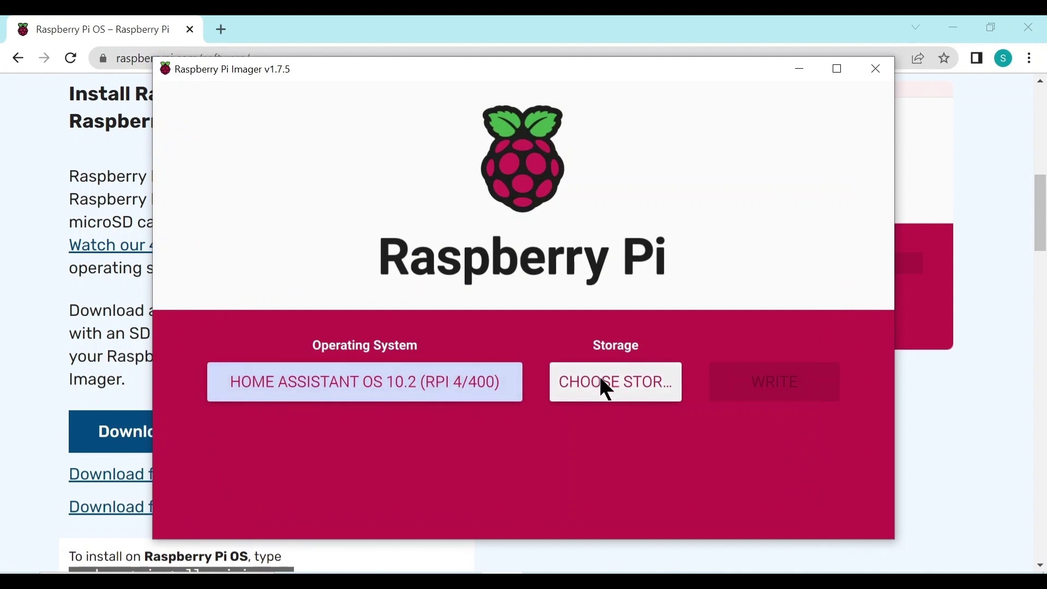
Select the 31.9 GB MXT-USB storage device and confirm writing over its existing data.
left_click(607, 389)
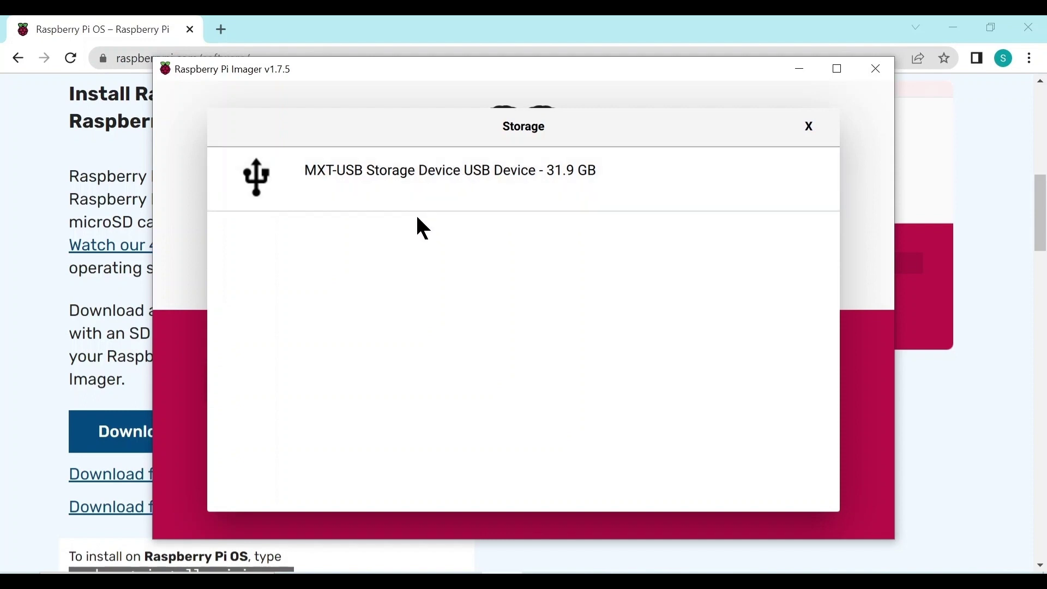
left_click(442, 178)
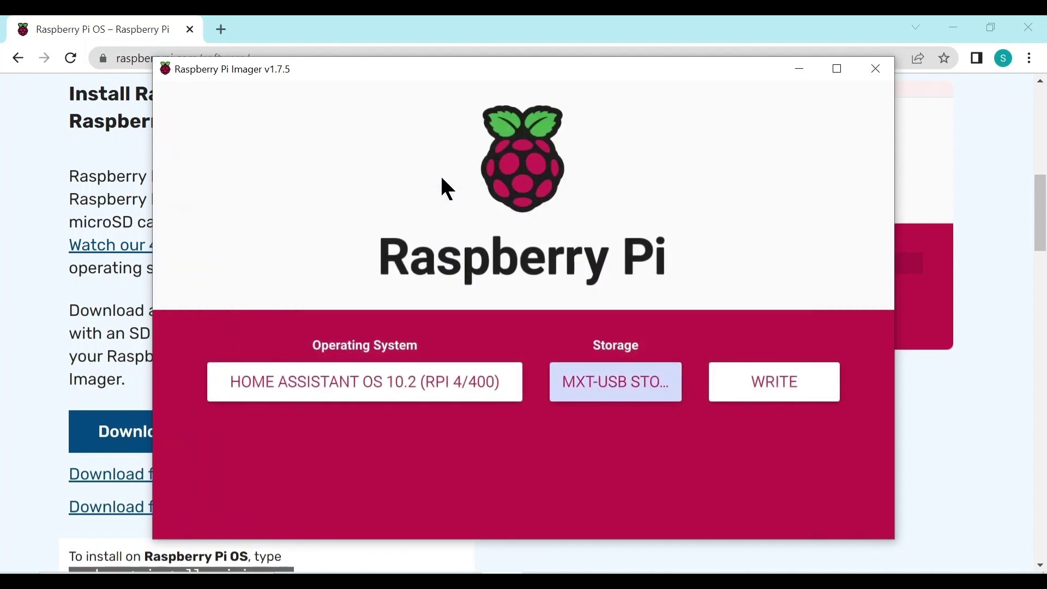
left_click(767, 386)
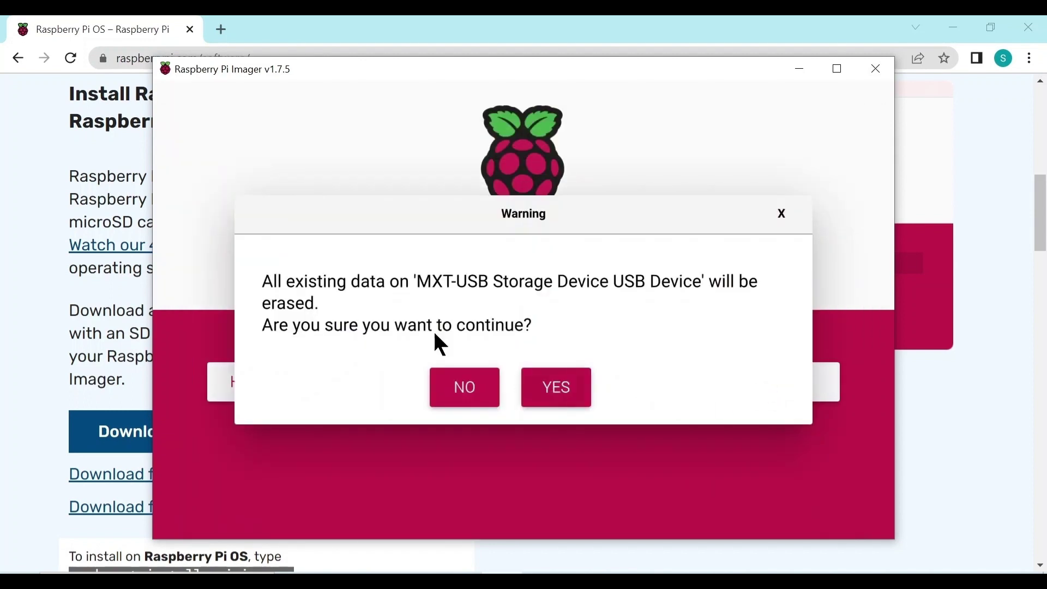
left_click(557, 390)
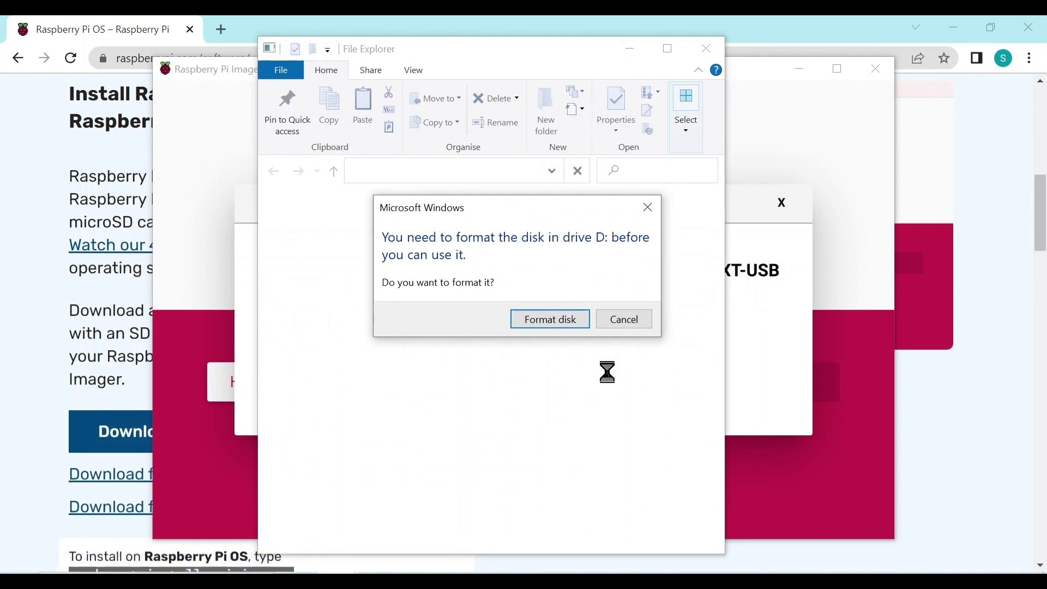
After the write completes, cancel both Windows prompts to format drive D.
left_click(624, 320)
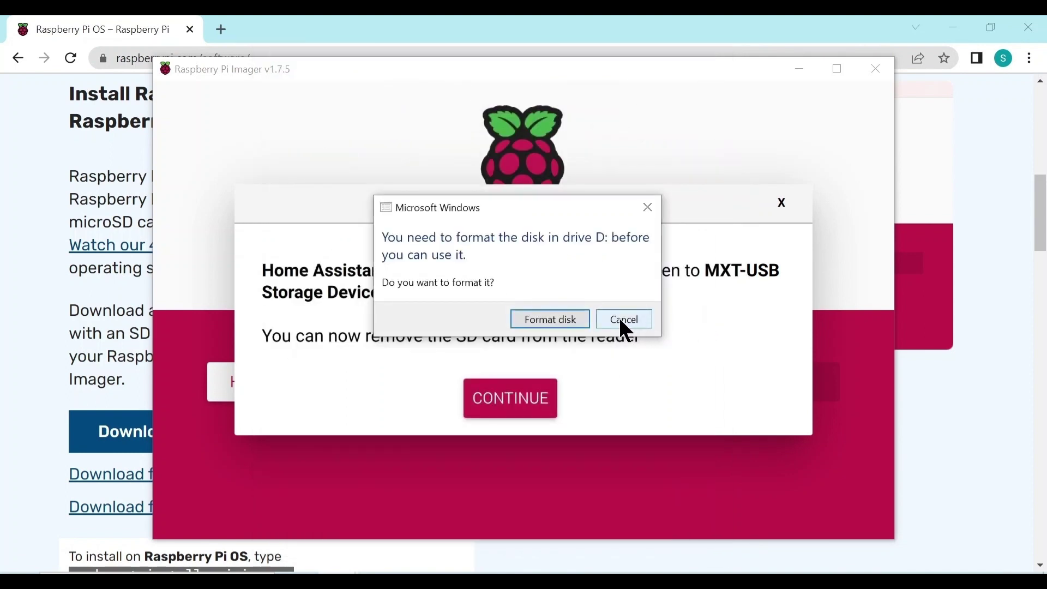
left_click(621, 321)
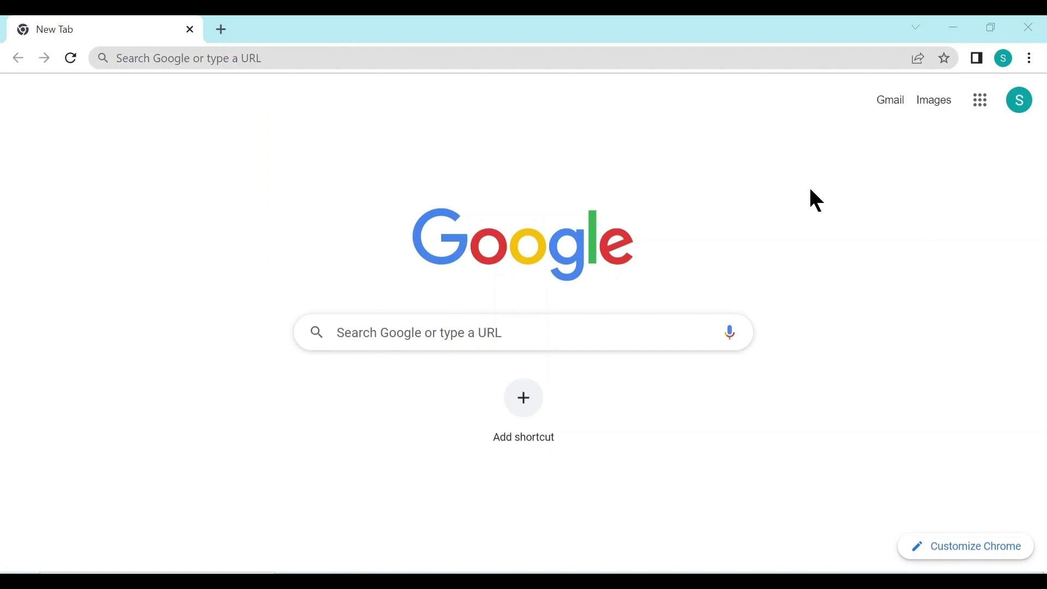
Go to homeassistant.local:8123 in Chrome's address bar.
left_click(316, 56)
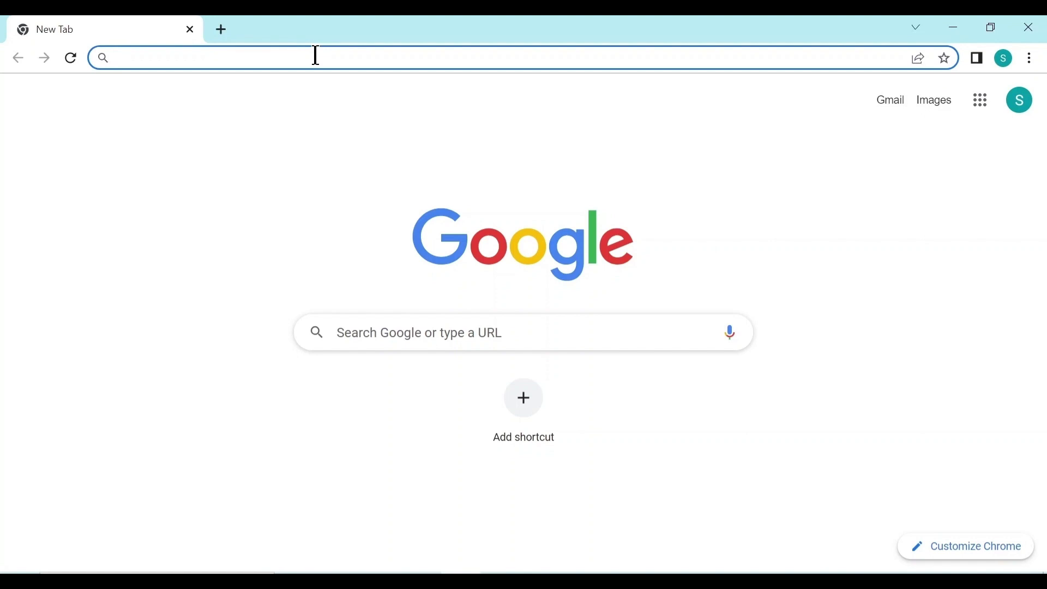
type("homea")
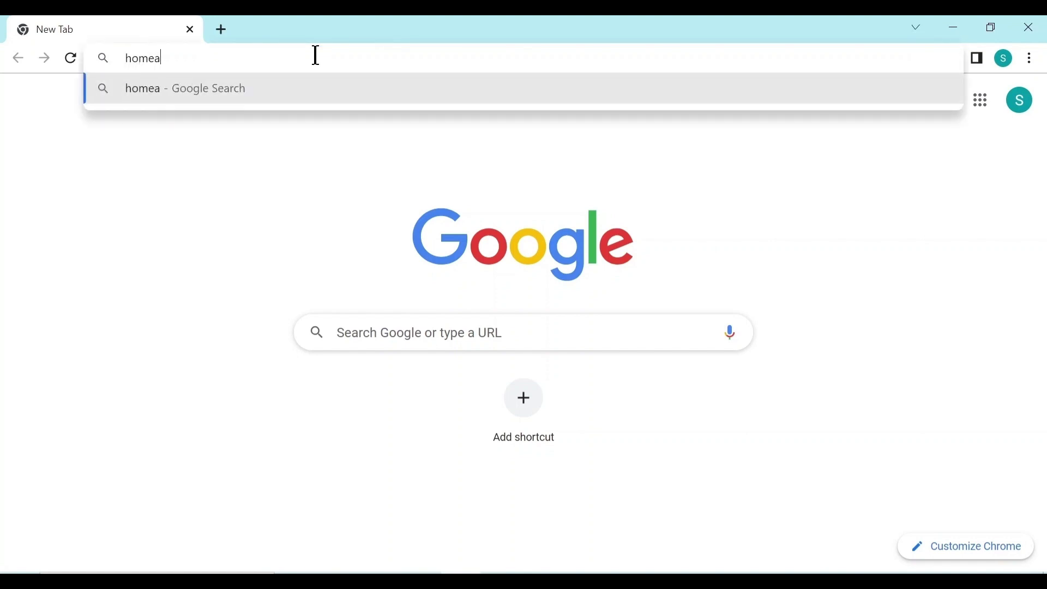
type("ssistant")
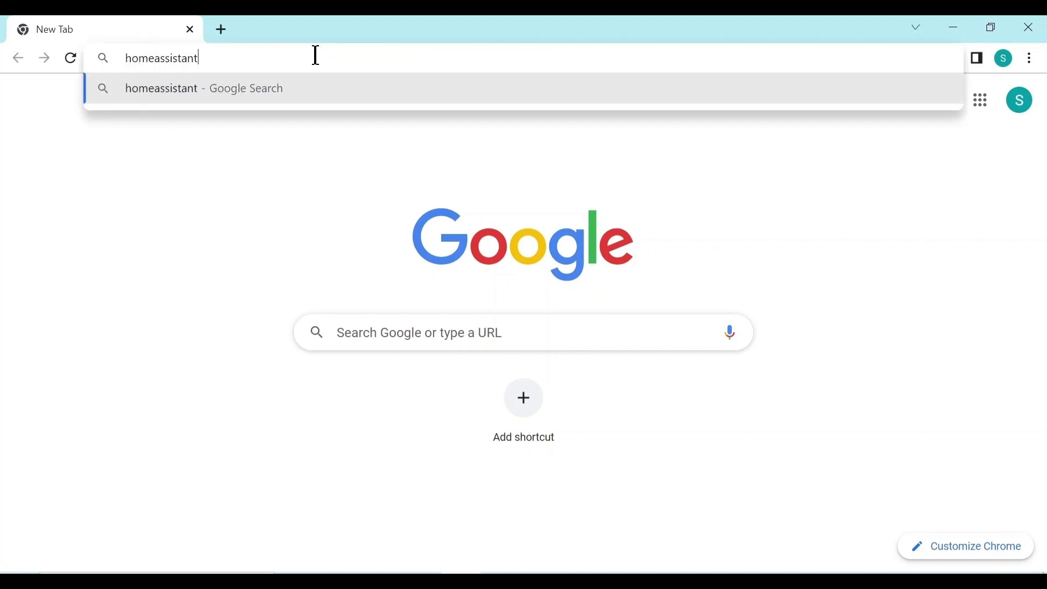
type(".local")
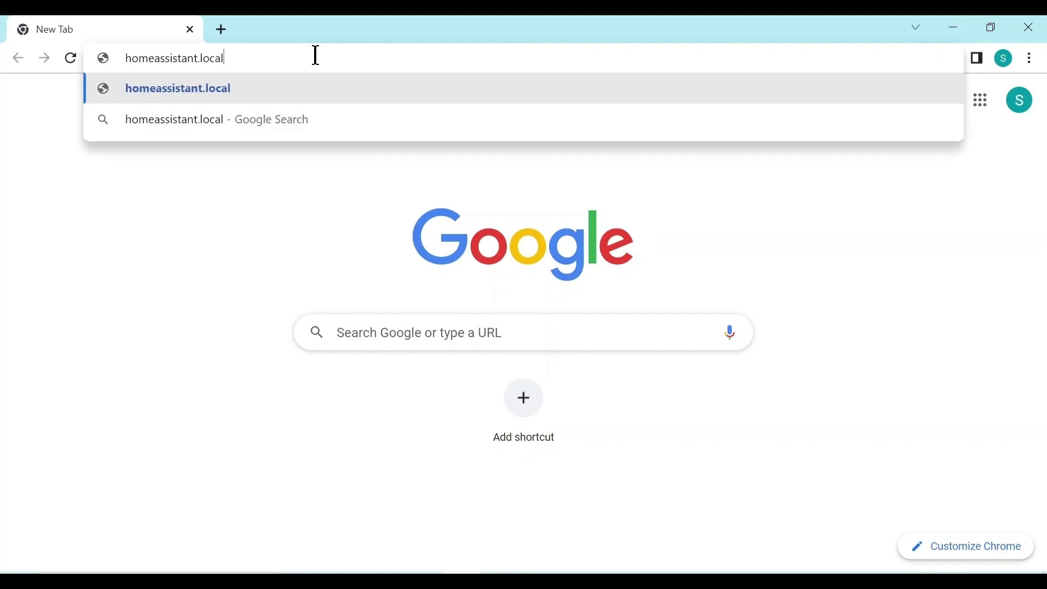
type(":8123")
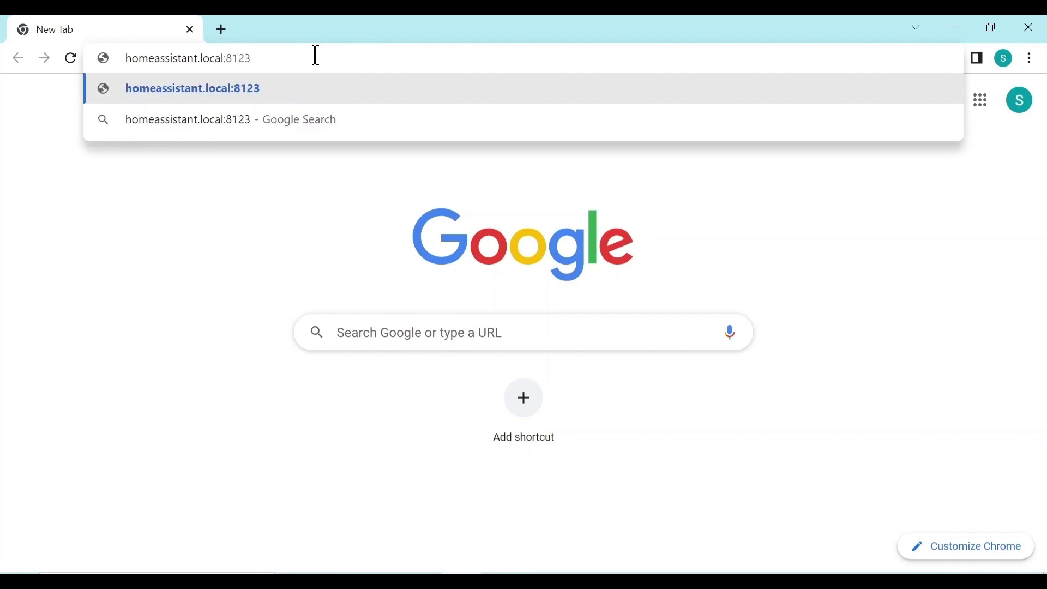
key("Return")
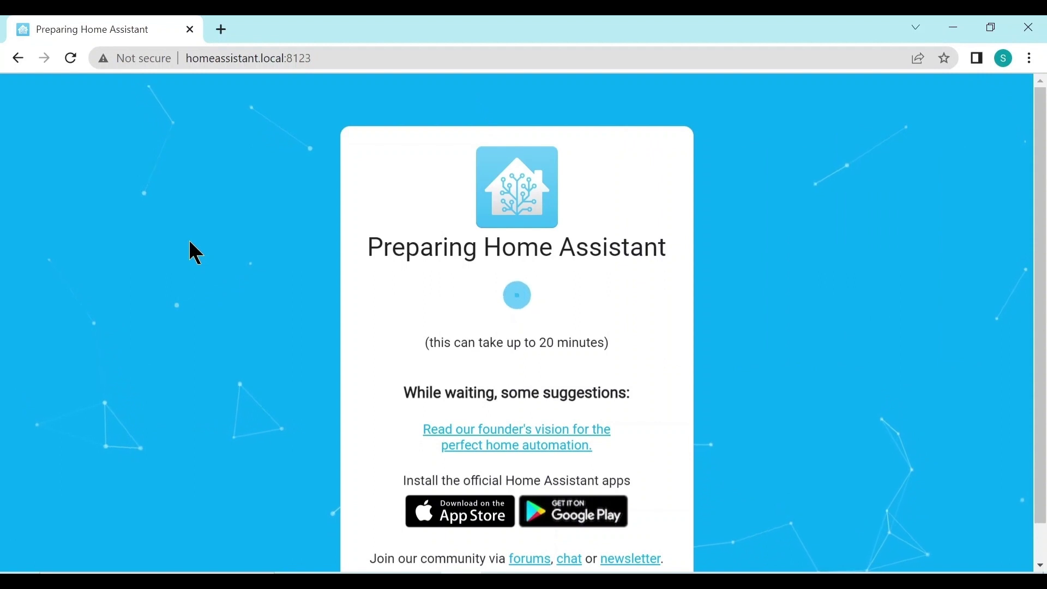
In the router's Network Map wired clients, select homeassistant's IP address 192.168.1.101.
left_click(334, 59)
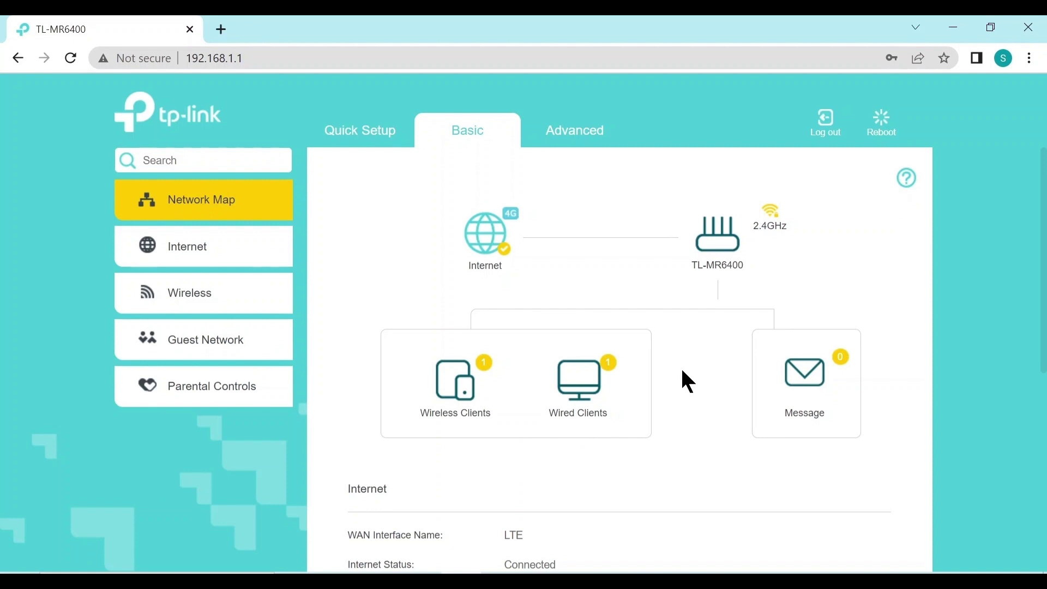
left_click(586, 382)
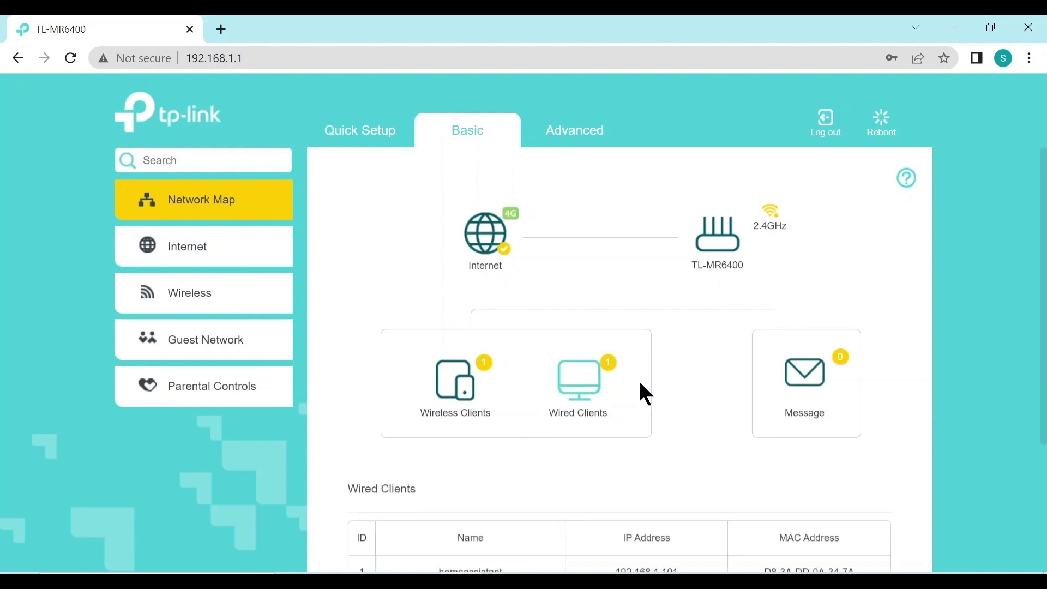
scroll(641, 383, "down", 2)
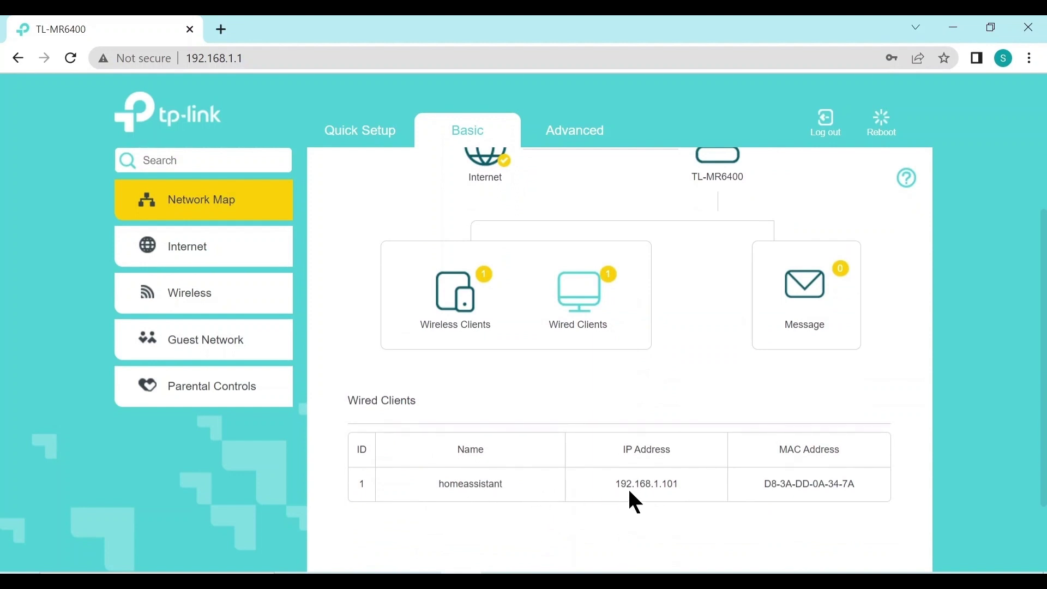
left_click_drag(616, 483, 687, 486)
key("ctrl+c")
Paste the IP and append :8123 to load 192.168.1.101:8123.
left_click(272, 54)
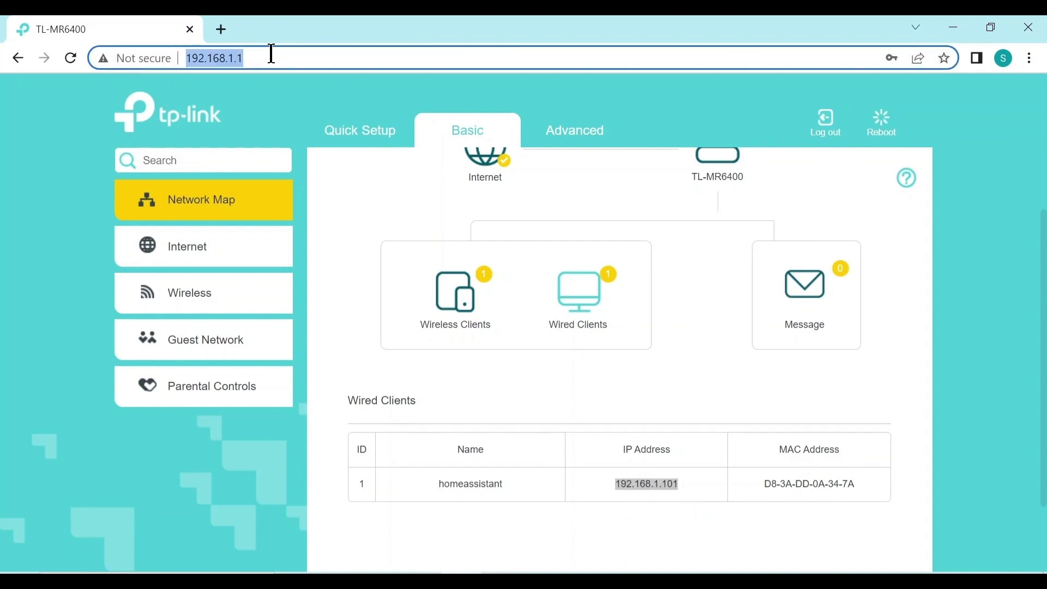
key("ctrl+v")
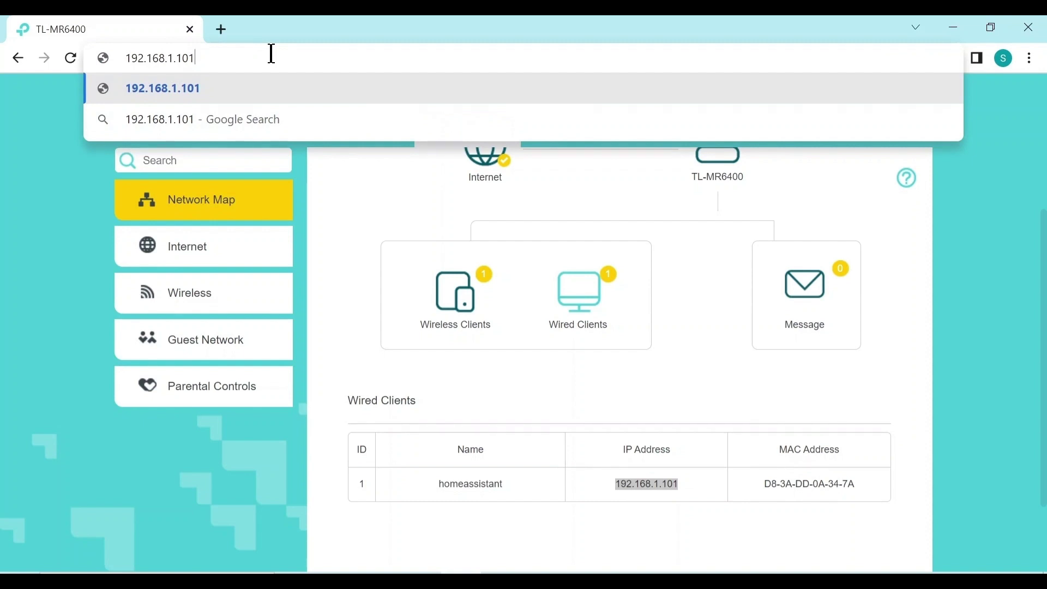
type(":8123")
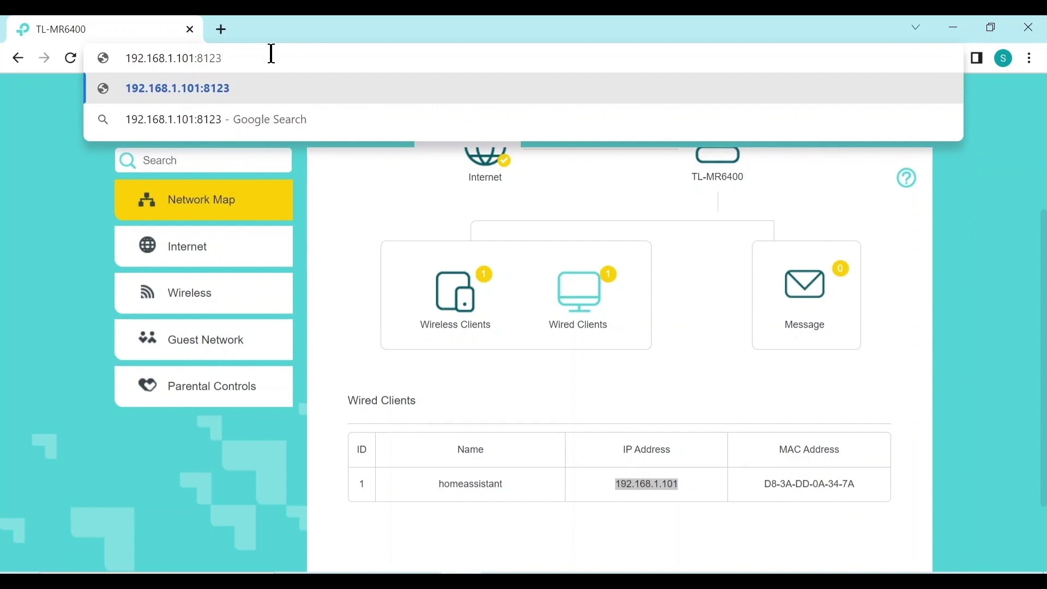
key("Return")
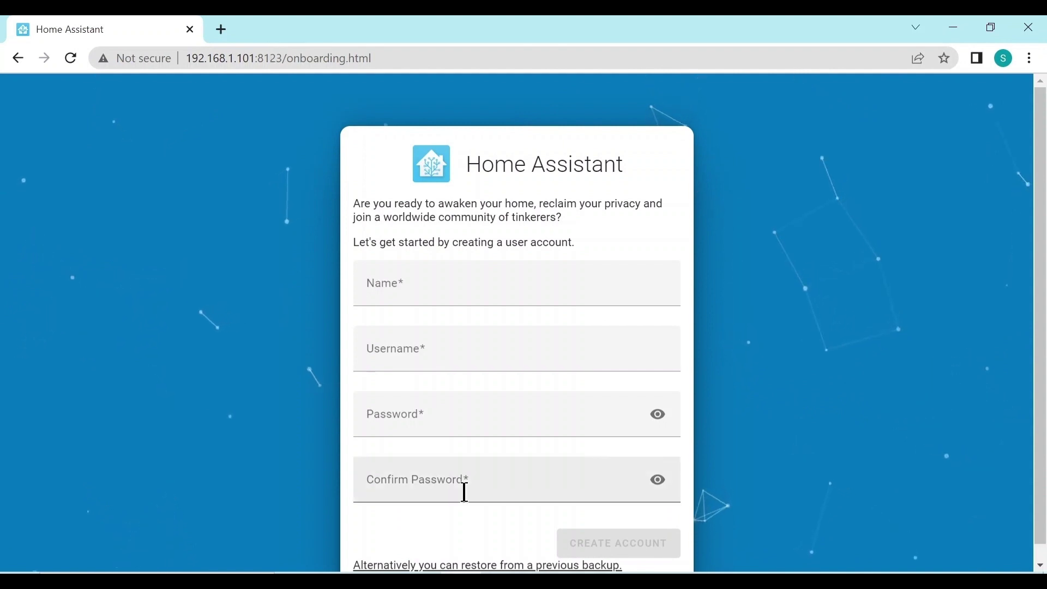
Enter the account holder's name, a username, a password and its confirmation.
left_click(441, 287)
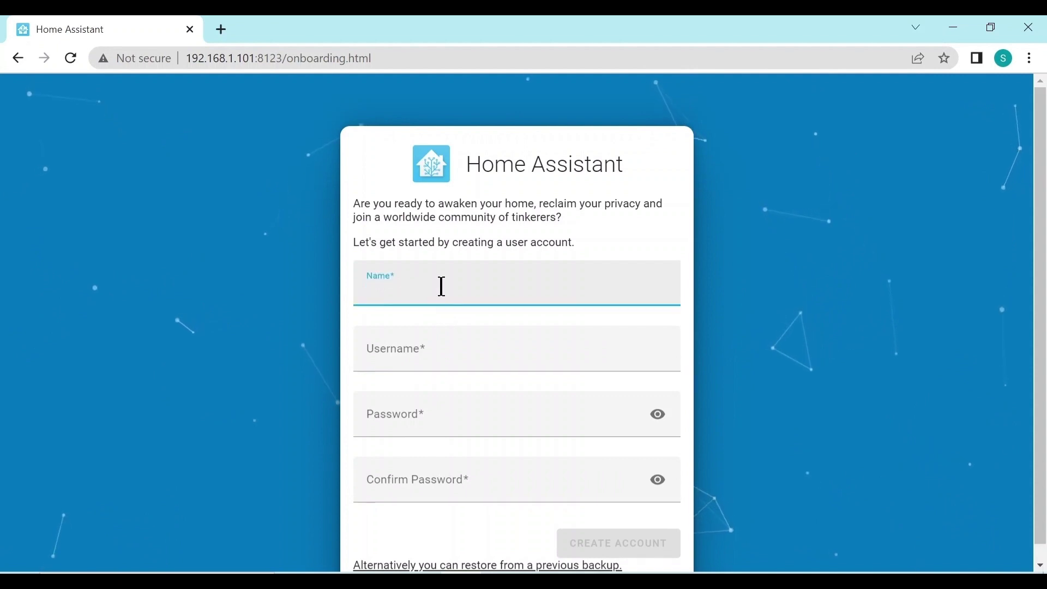
type("Captain")
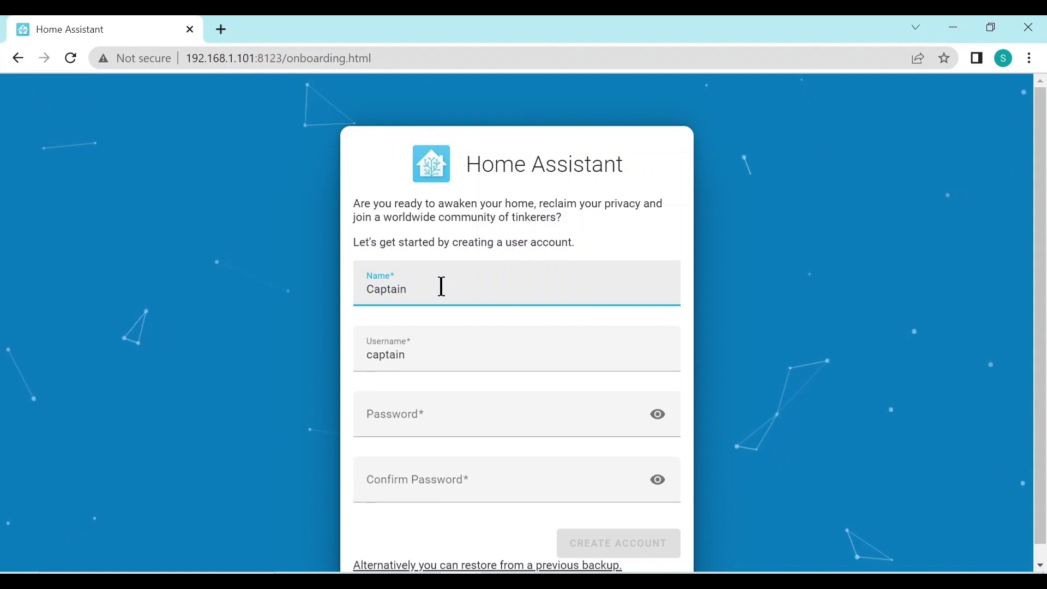
type(" Rob")
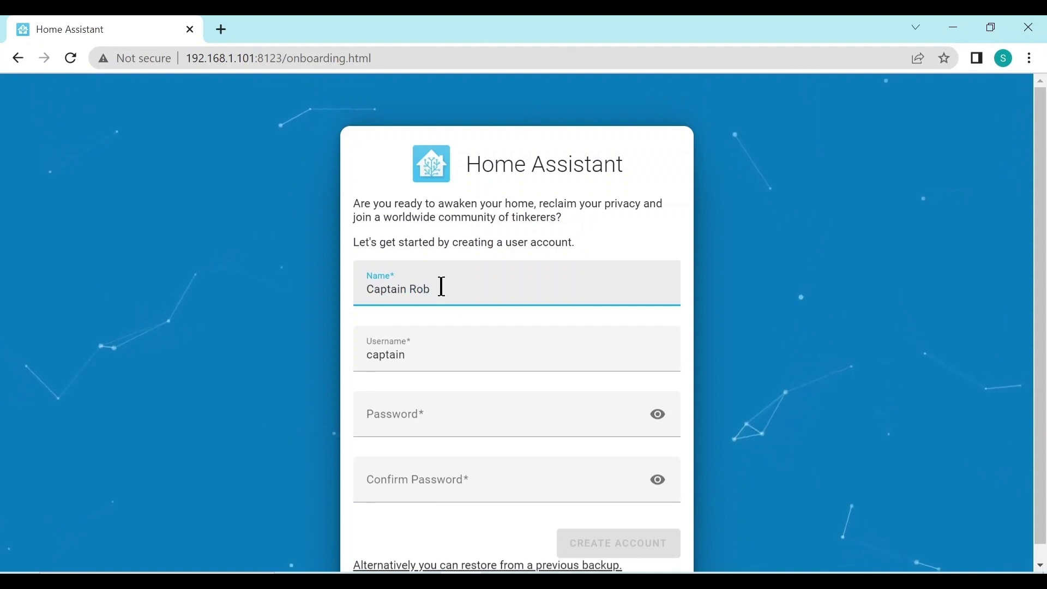
key("Tab")
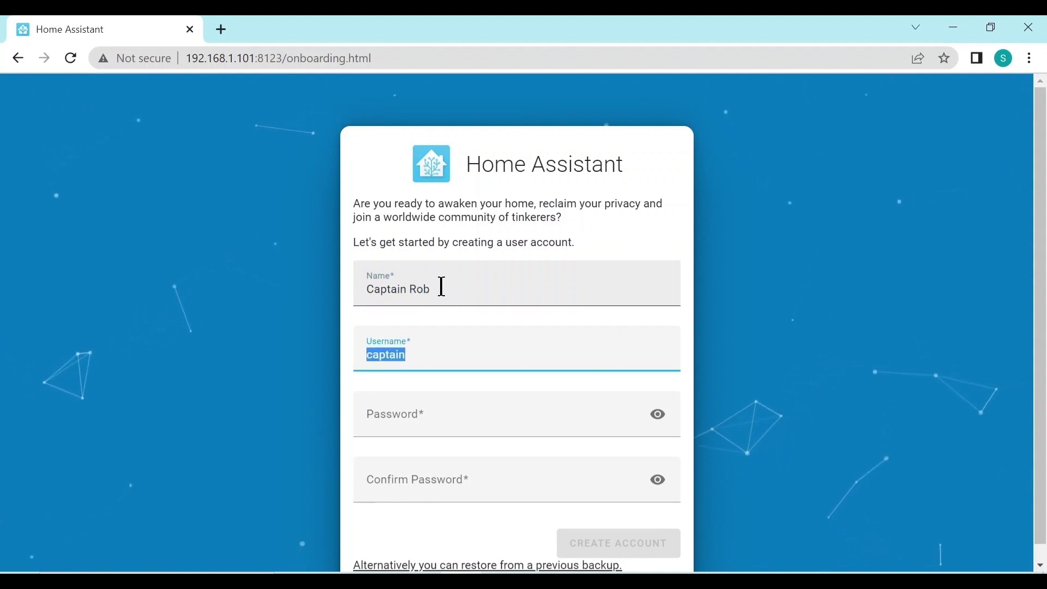
type("Rob")
key("Tab")
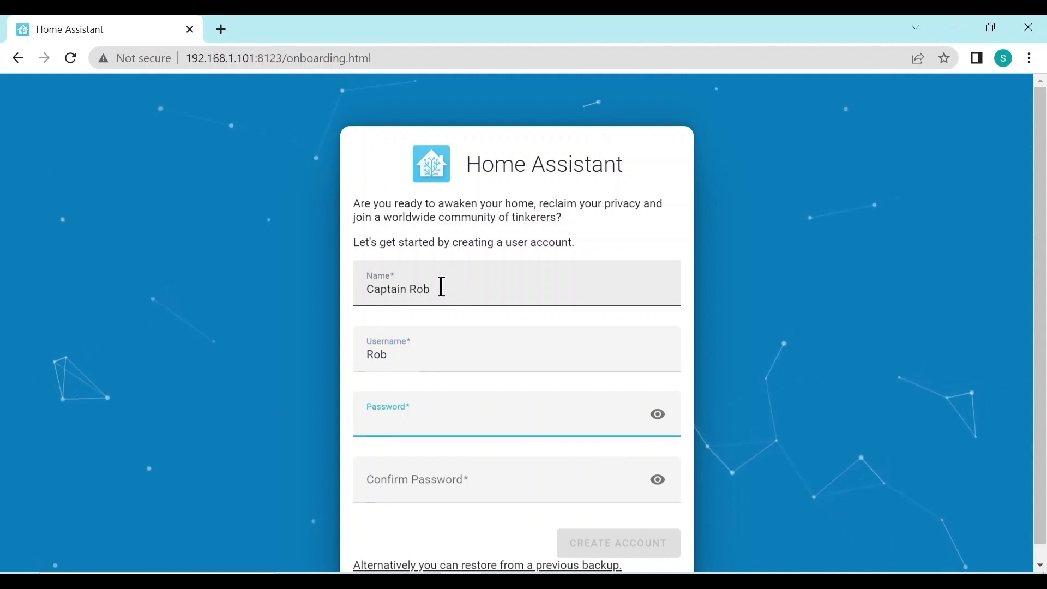
type("•••••")
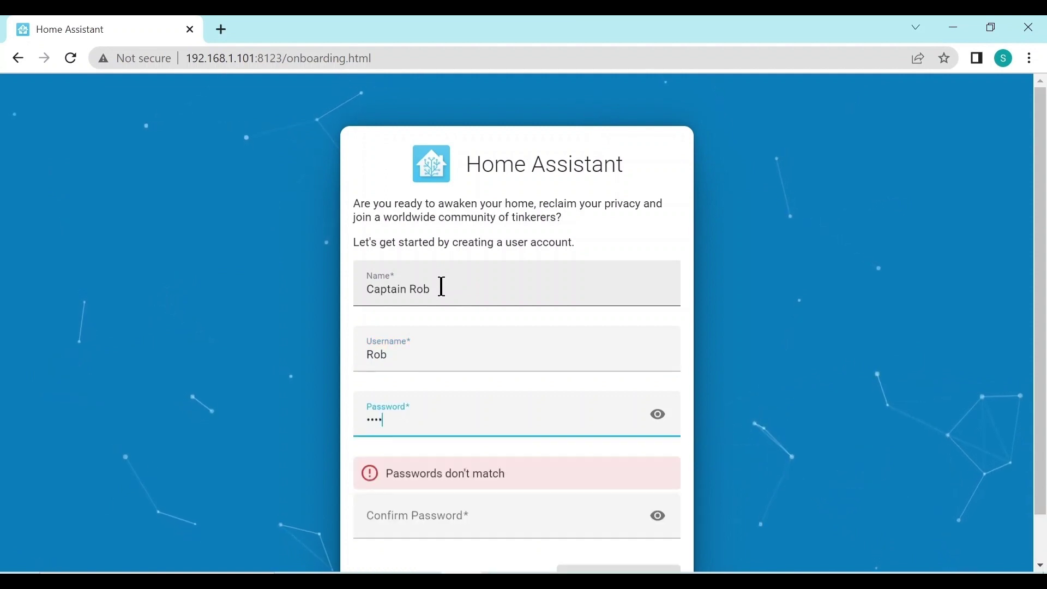
type("•••••")
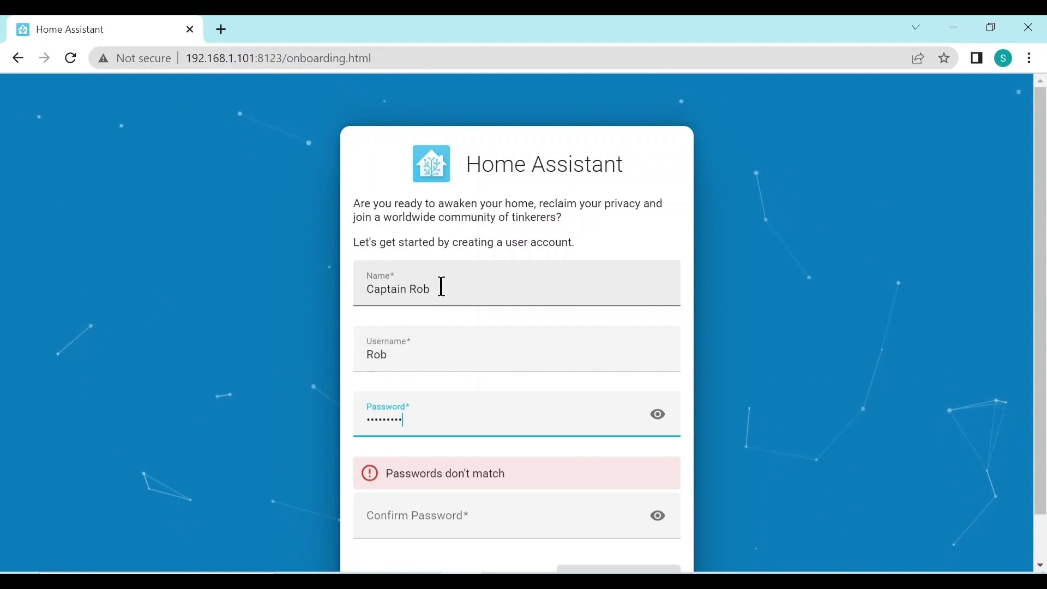
key("Tab")
key("Tab")
type("••••••")
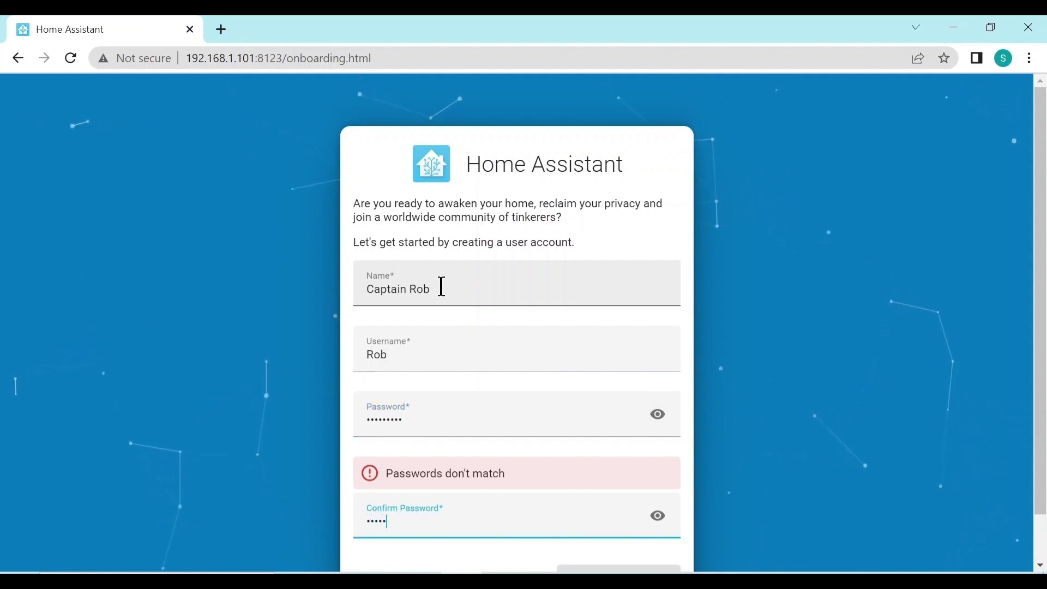
type("oat")
Reveal both passwords to check they match, then create the account.
left_click(658, 414)
left_click(657, 478)
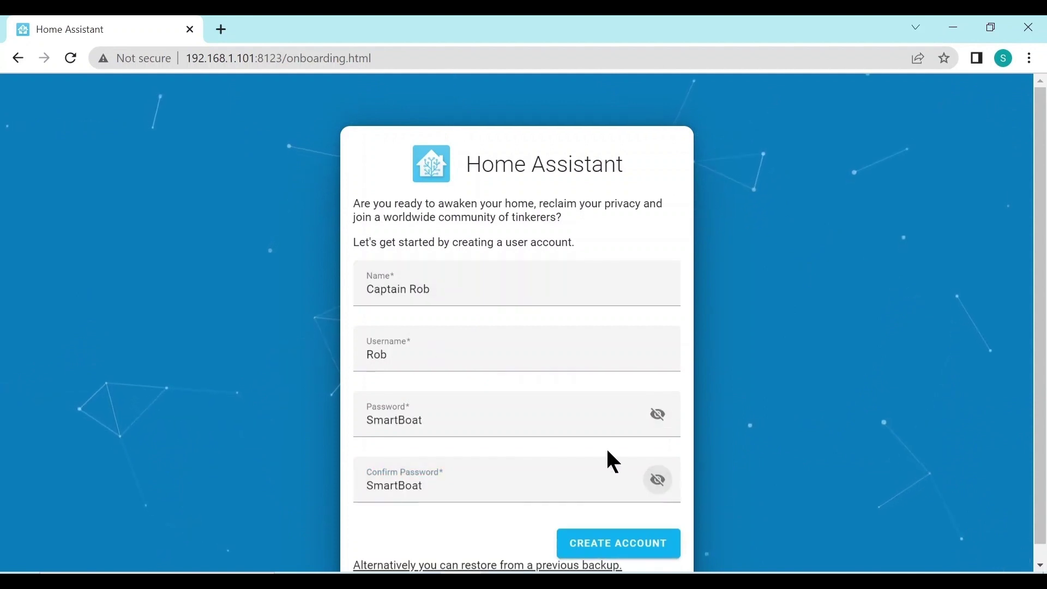
left_click(636, 545)
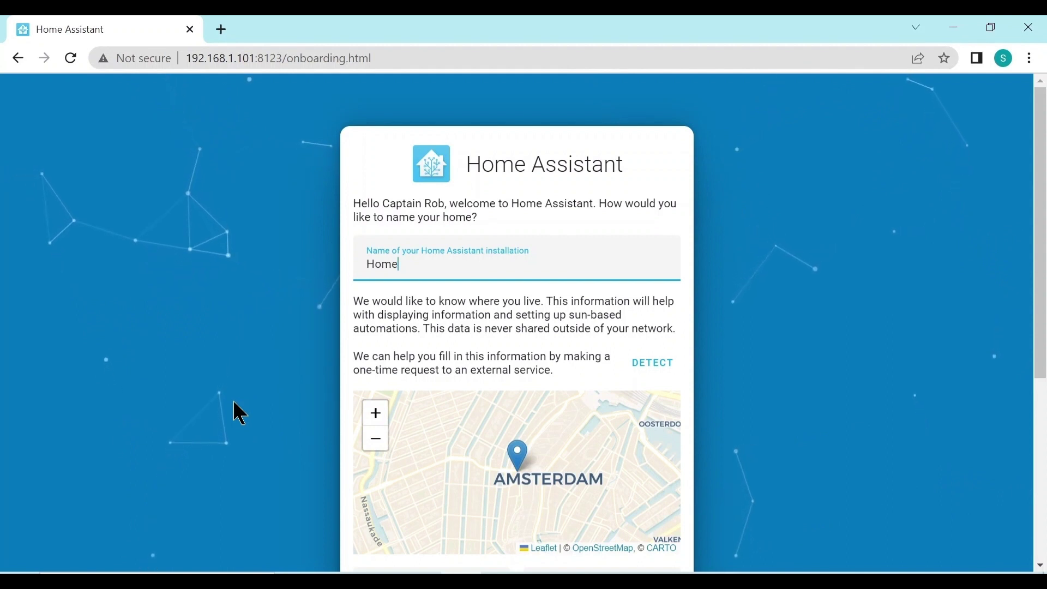
Rename the home to 'Innova' and set the country to Australia (AU).
key("BackSpace")
key("BackSpace")
key("BackSpace")
key("BackSpace")
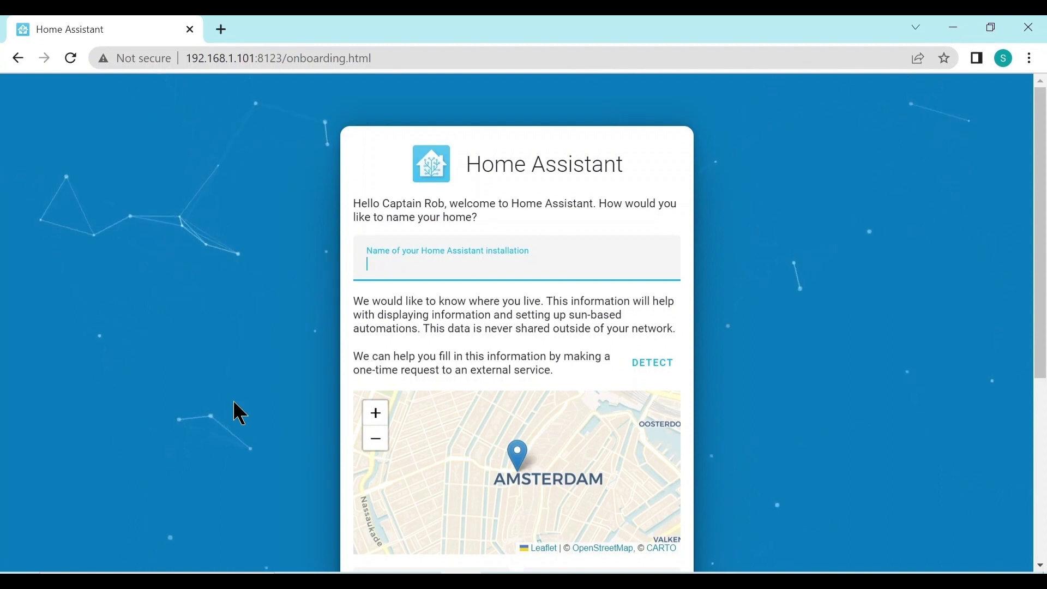
type("Innova")
key("Tab")
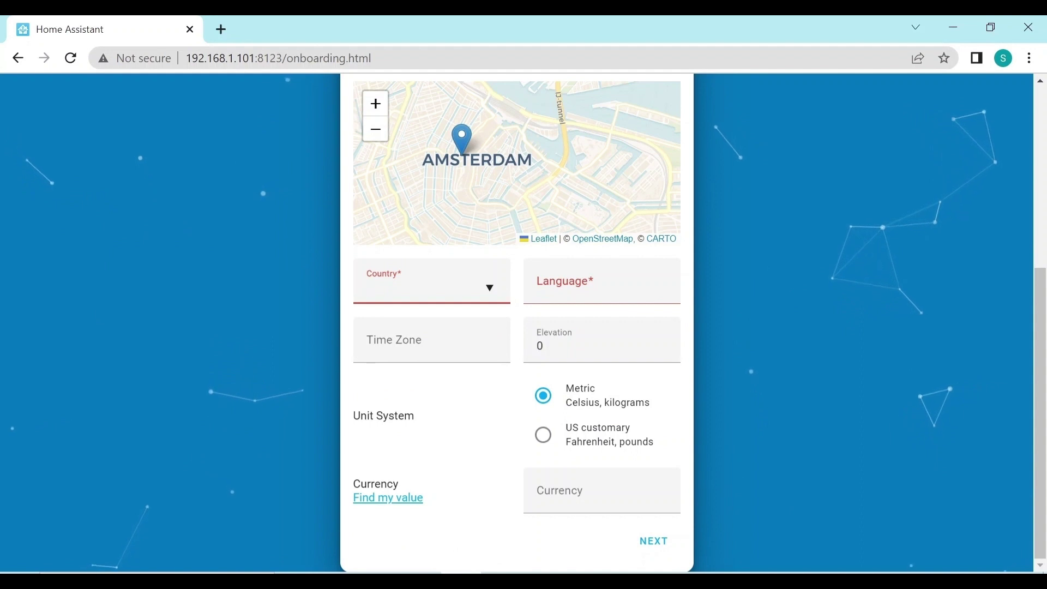
type("au")
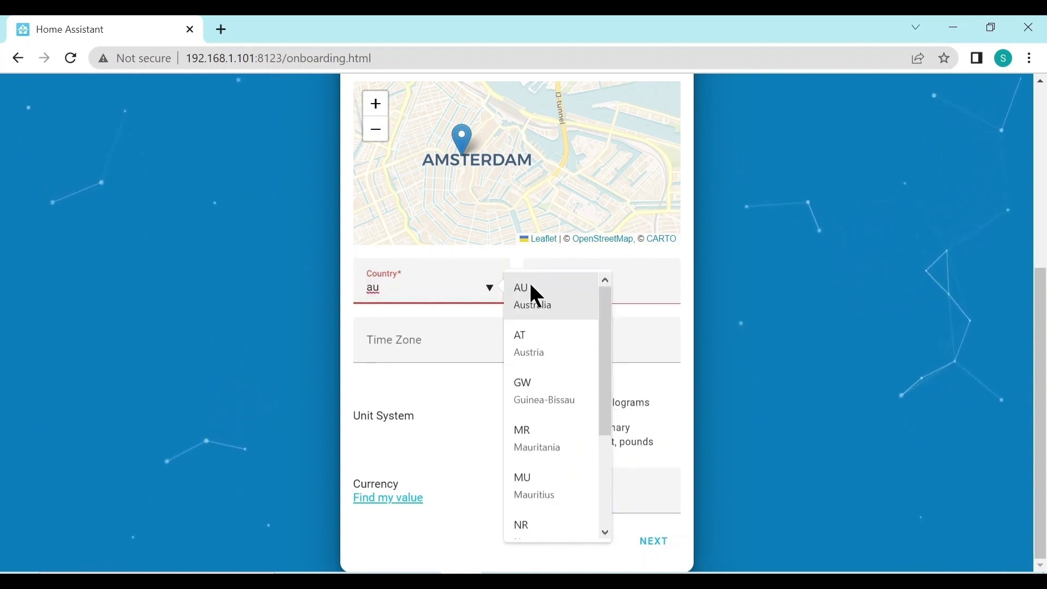
left_click(537, 288)
Set language en, time zone Australia/Sydney and currency AUD, then save the location settings.
left_click(581, 284)
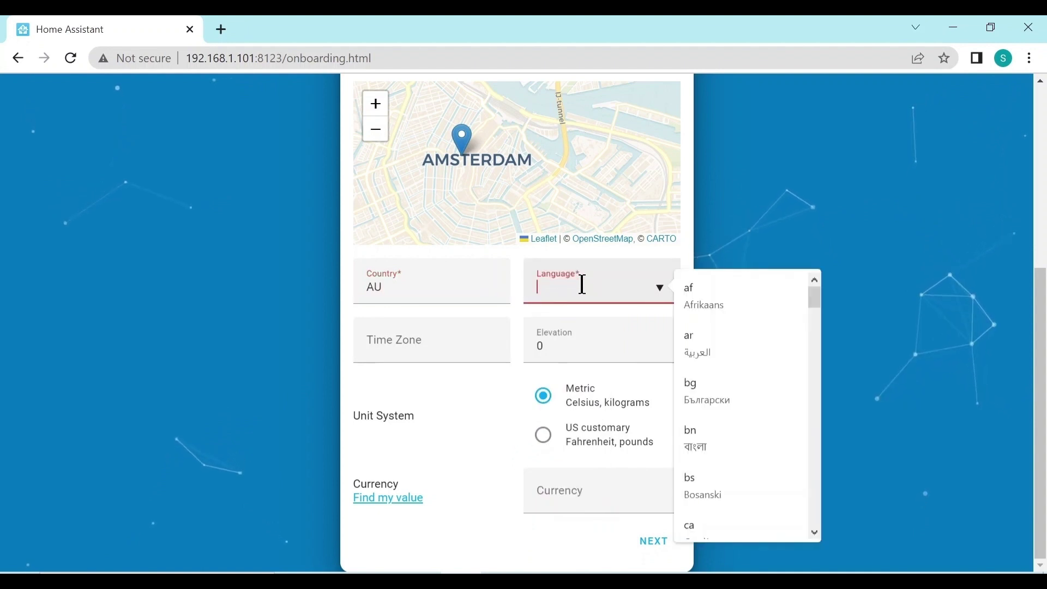
type("en")
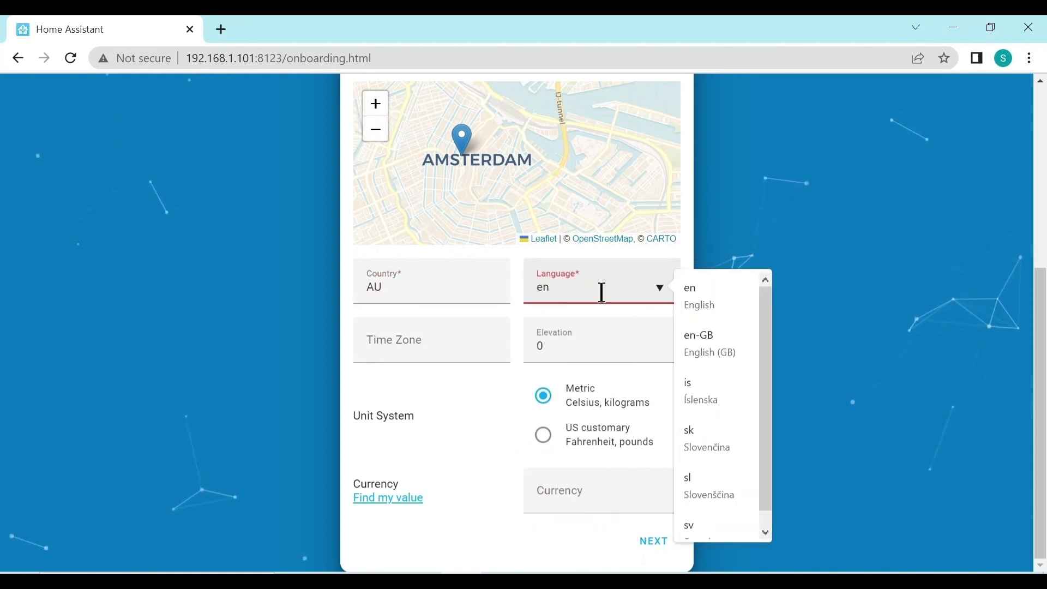
left_click(703, 302)
left_click(429, 333)
type("sy")
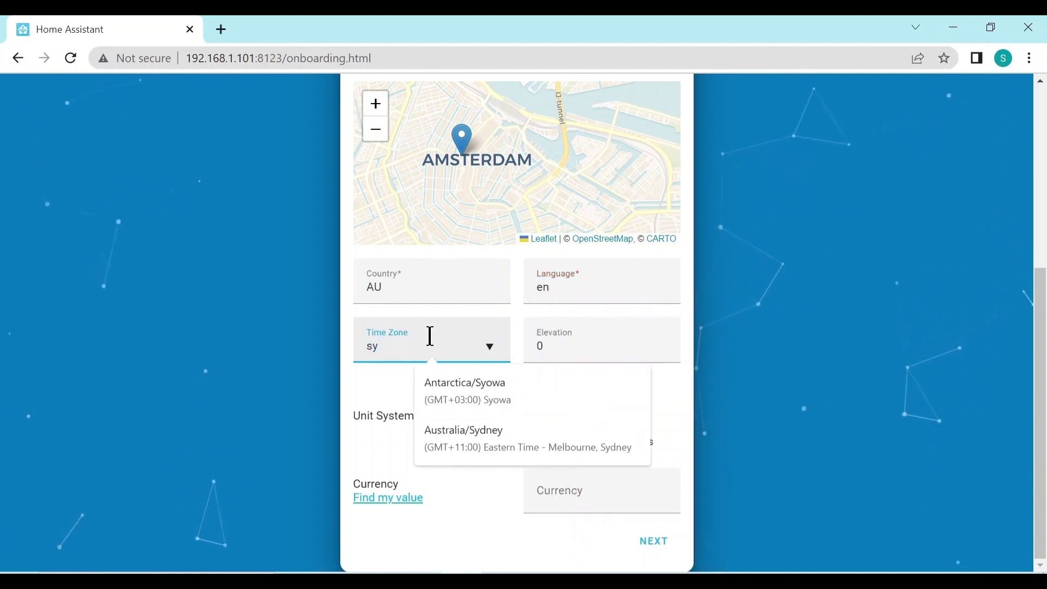
left_click(450, 444)
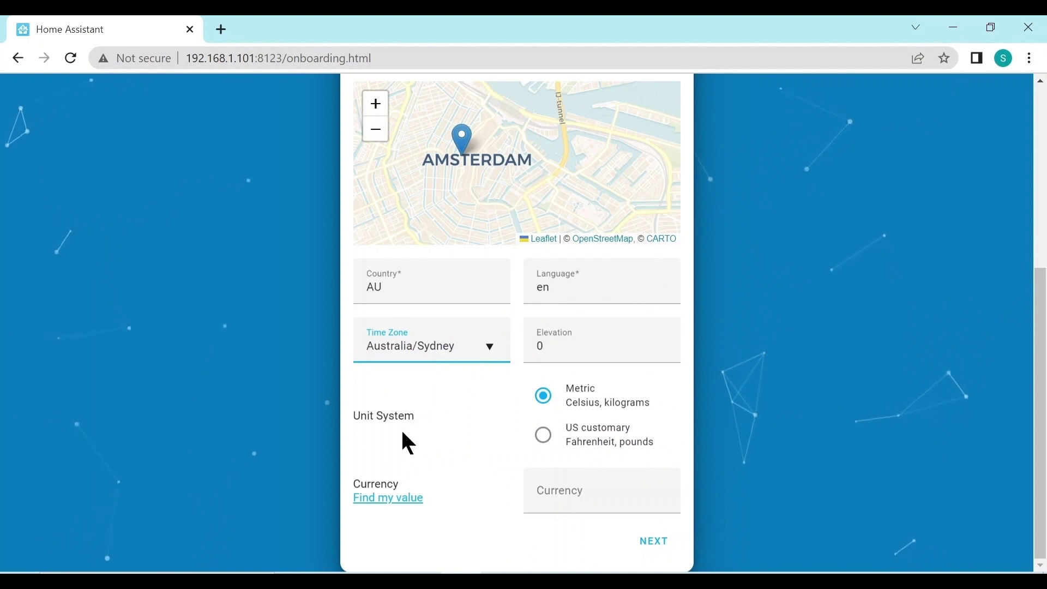
left_click(576, 494)
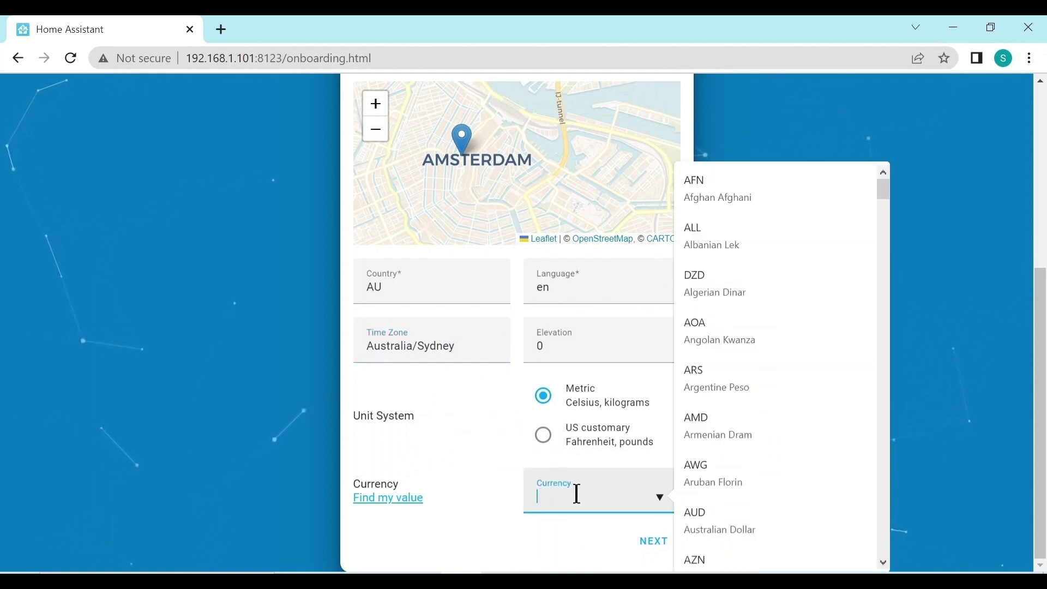
left_click(742, 519)
left_click(652, 542)
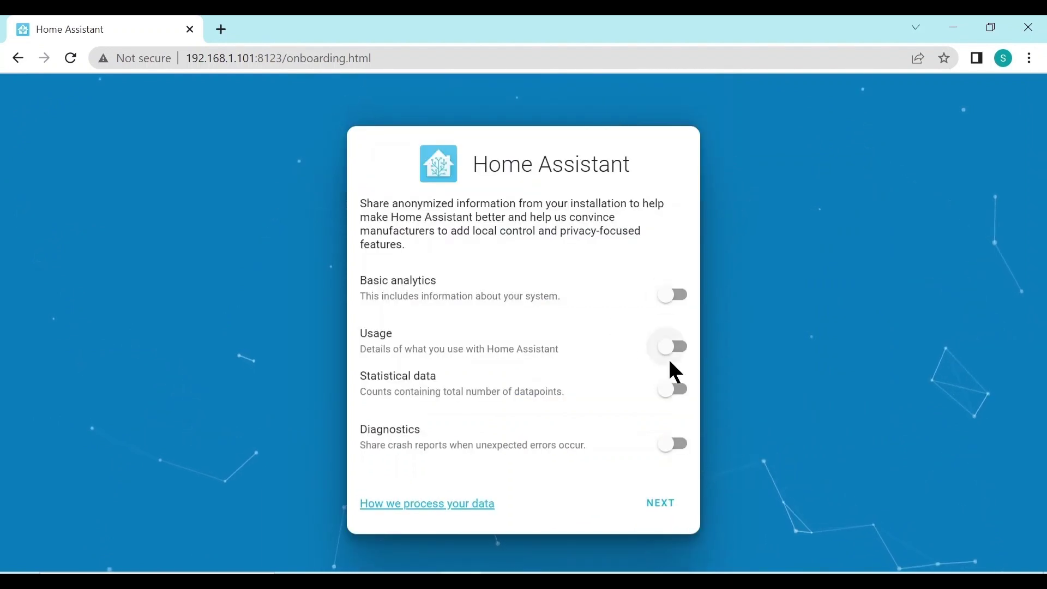
Continue past the analytics page with all four sharing options left off.
left_click(659, 501)
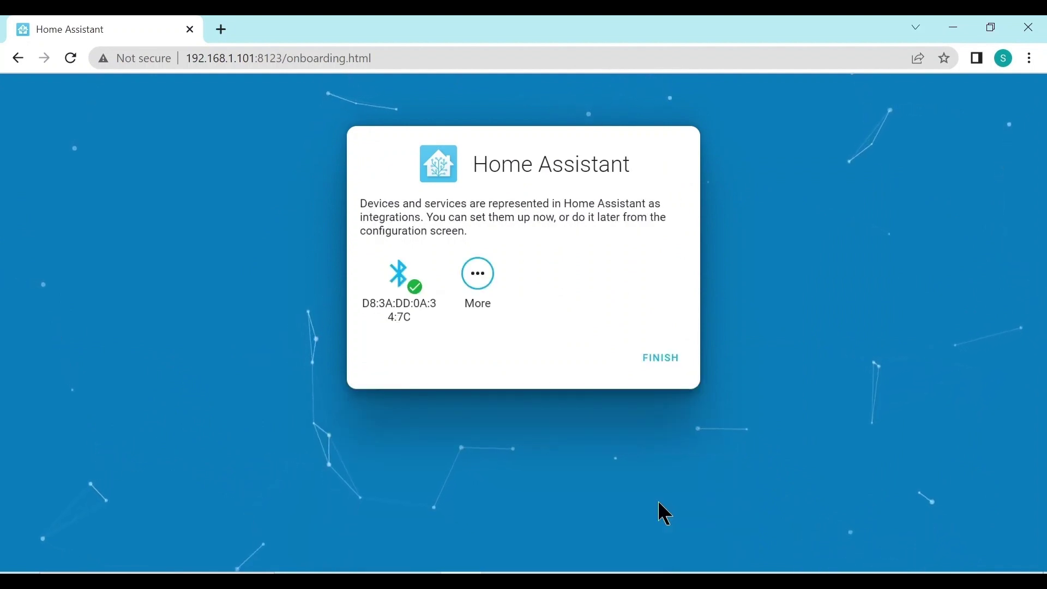
Finish onboarding on the integrations page so the Overview dashboard loads at 192.168.1.101:8123/lovelace.
left_click(665, 361)
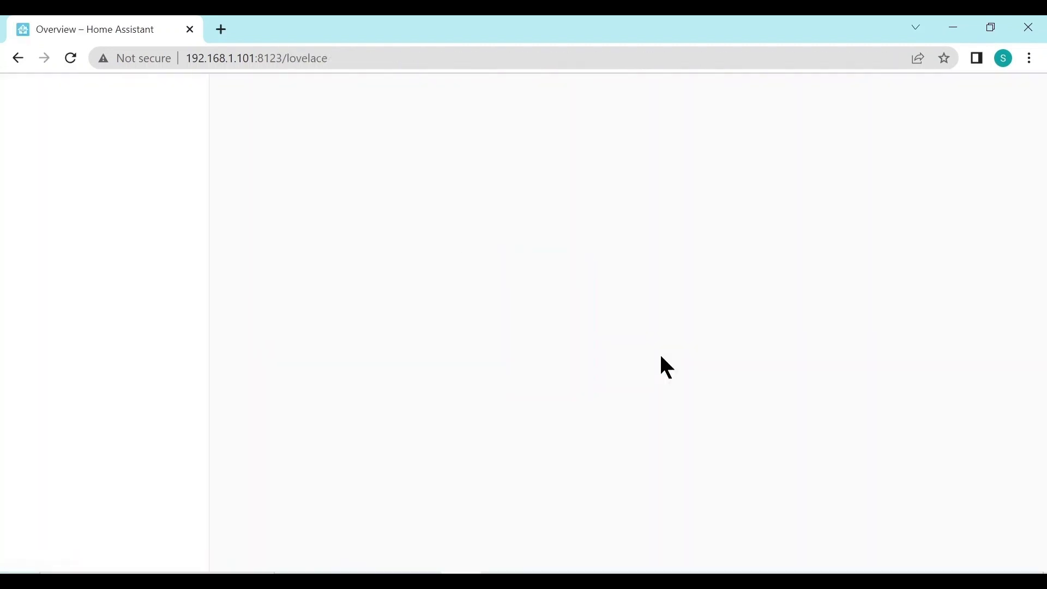